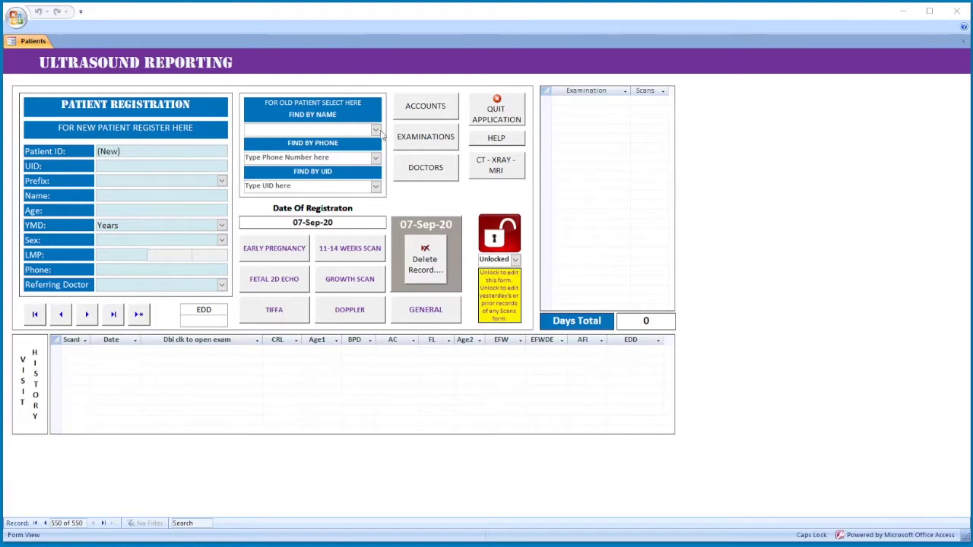
Load the returning 28-year-old patient by name and start a new Early Pregnancy Scan for her.
{"action": "left_click", "coordinate": [376, 131]}
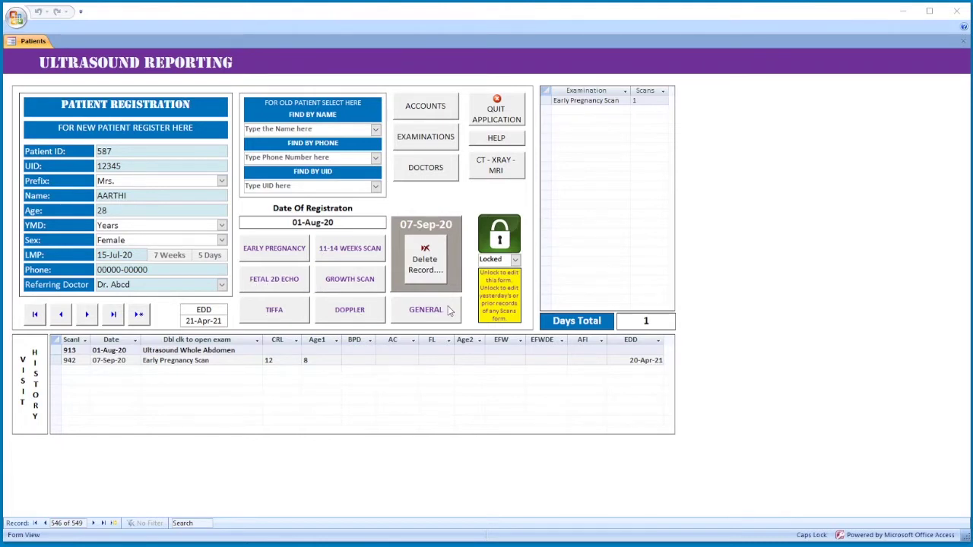
{"action": "left_click", "coordinate": [270, 257]}
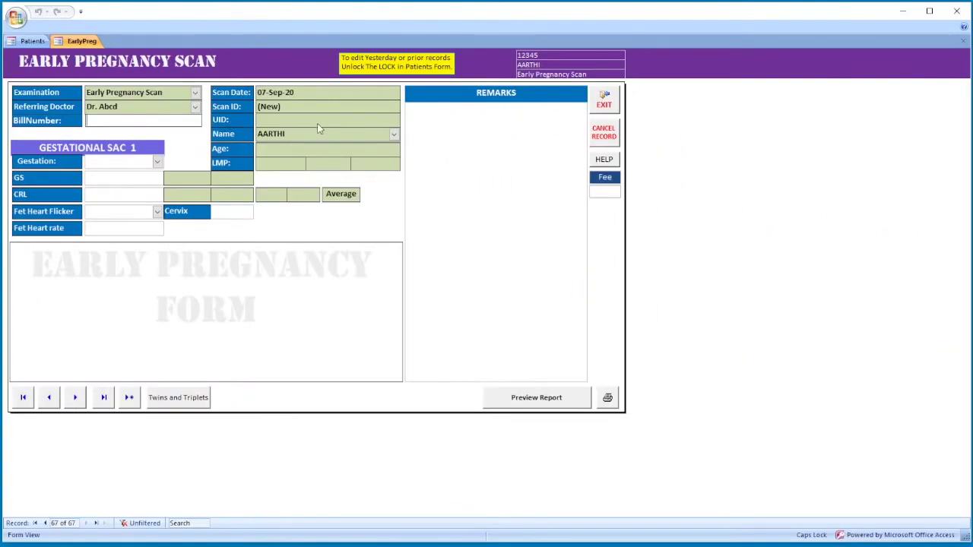
Record a single gestation with GS 25 and CRL 12.
{"action": "left_click", "coordinate": [156, 164]}
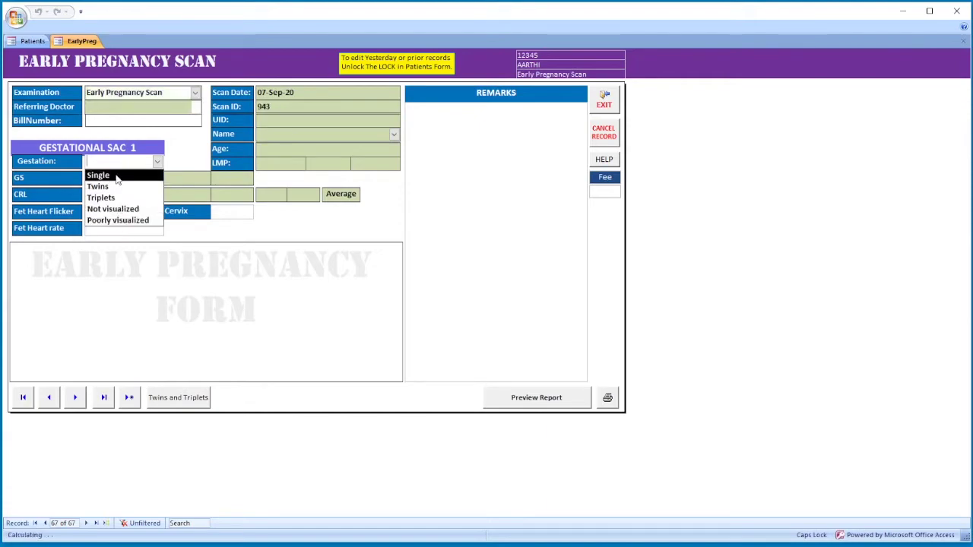
{"action": "left_click", "coordinate": [116, 179]}
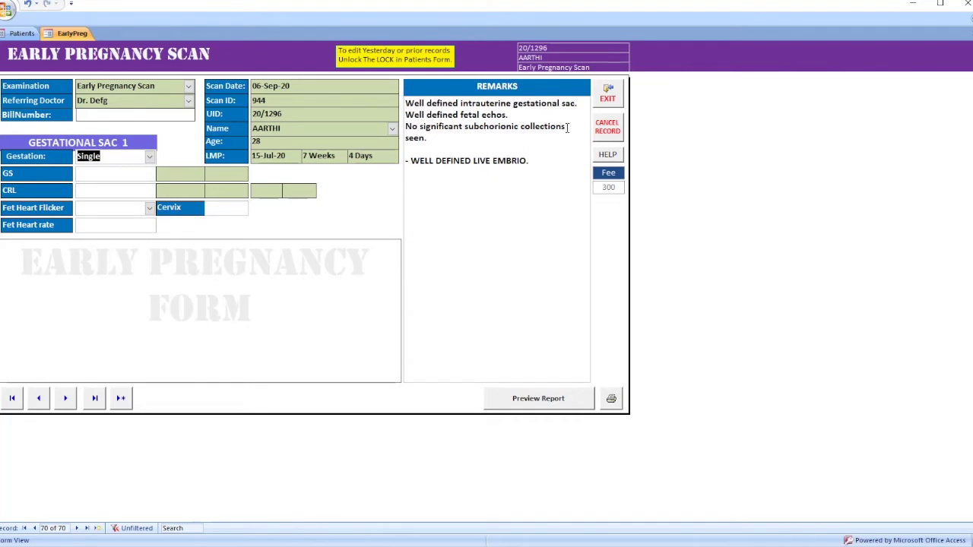
{"action": "left_click", "coordinate": [89, 174]}
{"action": "type", "text": "25"}
{"action": "key", "text": "Tab"}
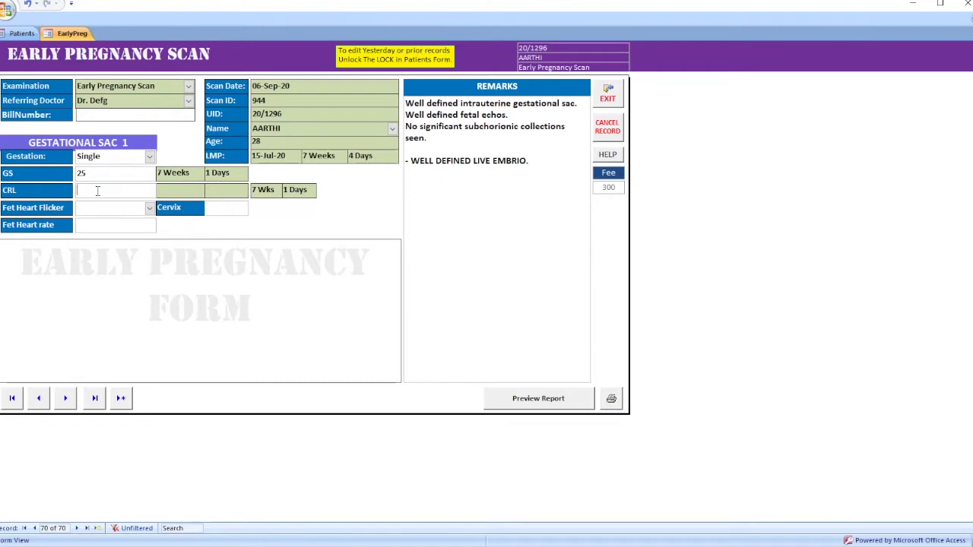
{"action": "type", "text": "2"}
{"action": "key", "text": "Tab"}
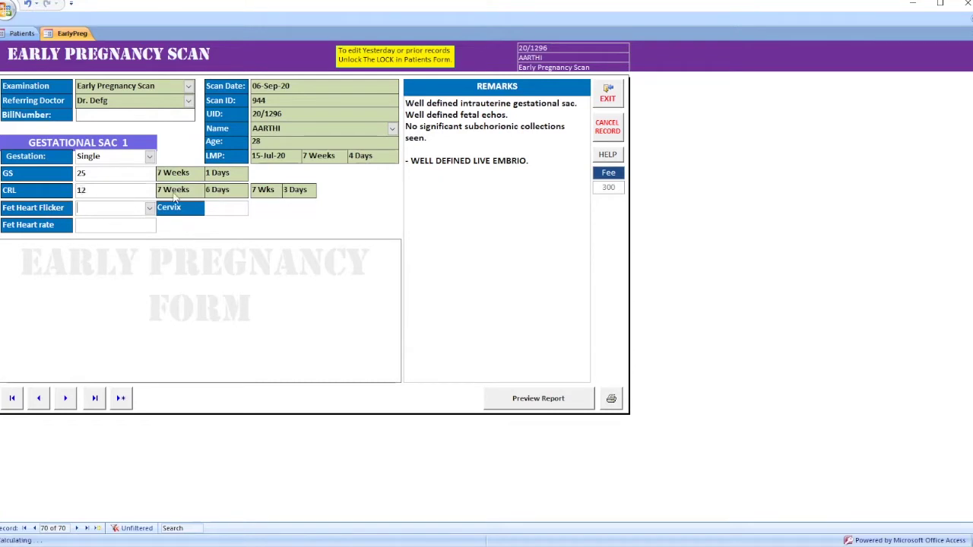
Mark fetal heart flicker visualized with heart rate 123 and preview the report.
{"action": "left_click", "coordinate": [150, 212]}
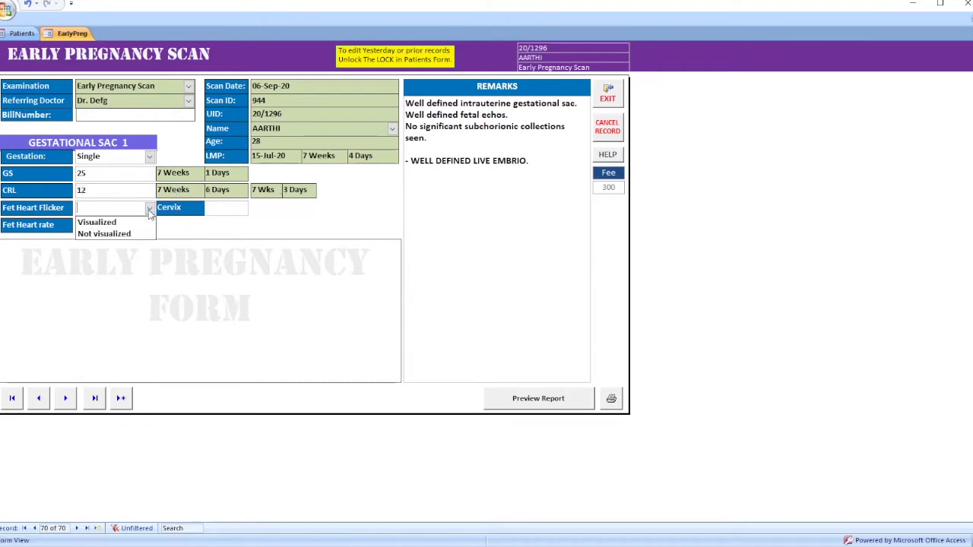
{"action": "left_click", "coordinate": [132, 226]}
{"action": "left_click", "coordinate": [136, 227]}
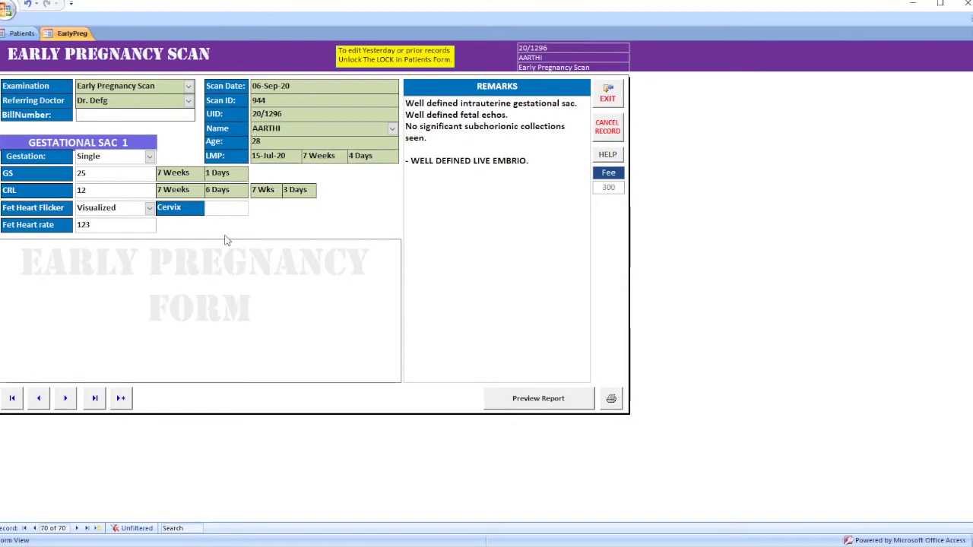
{"action": "left_click", "coordinate": [559, 404]}
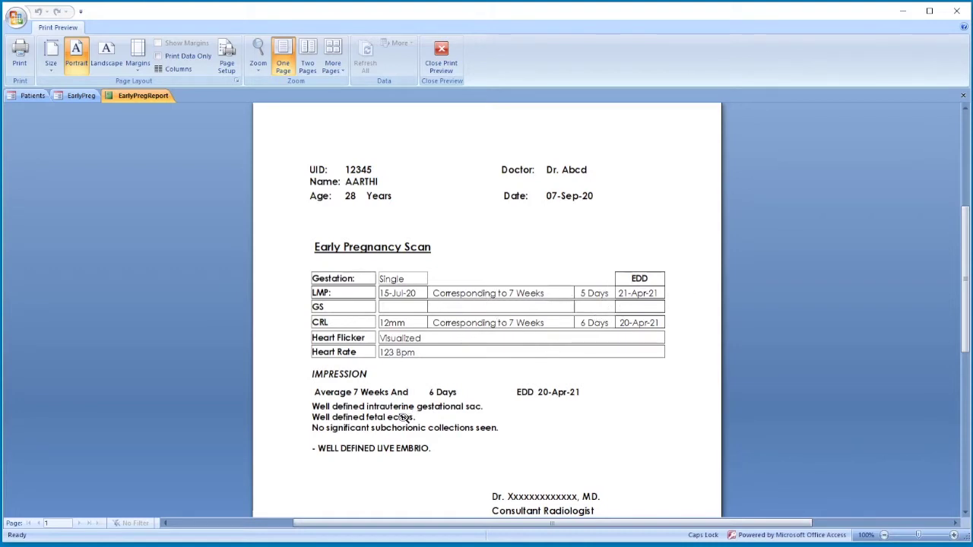
Review the Early Pregnancy report, zooming between the full page and the impression text.
{"action": "scroll", "coordinate": [335, 441], "scroll_direction": "up", "scroll_amount": 1}
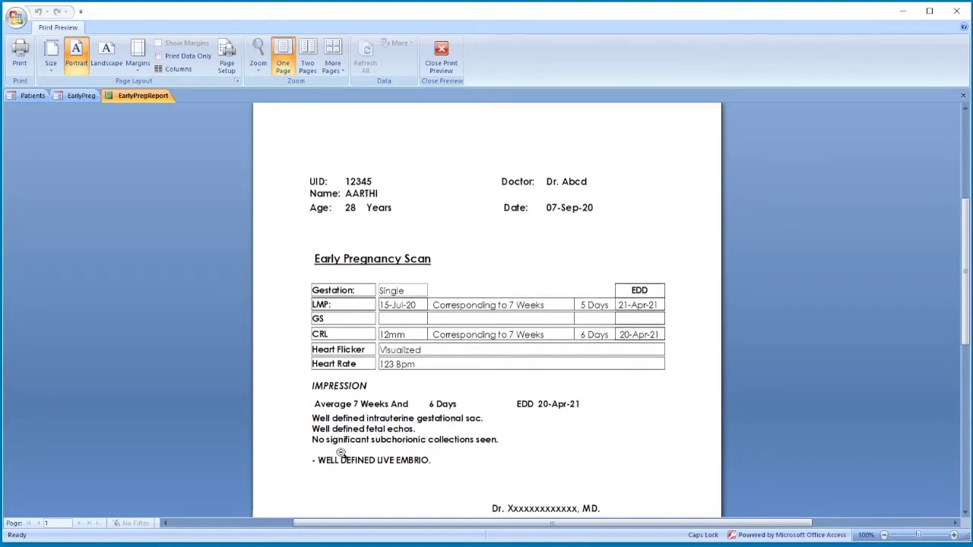
{"action": "left_click", "coordinate": [416, 450]}
{"action": "left_click", "coordinate": [449, 392]}
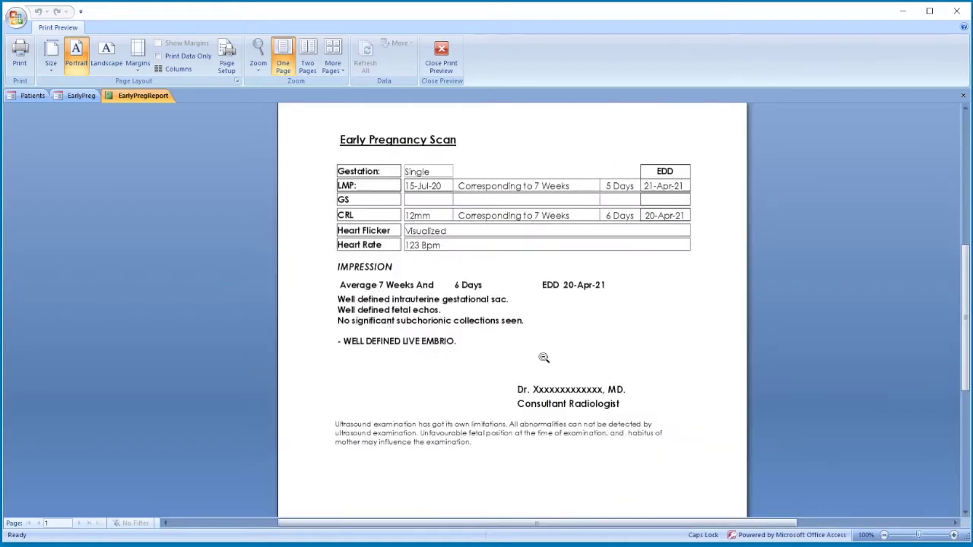
{"action": "left_click", "coordinate": [506, 323]}
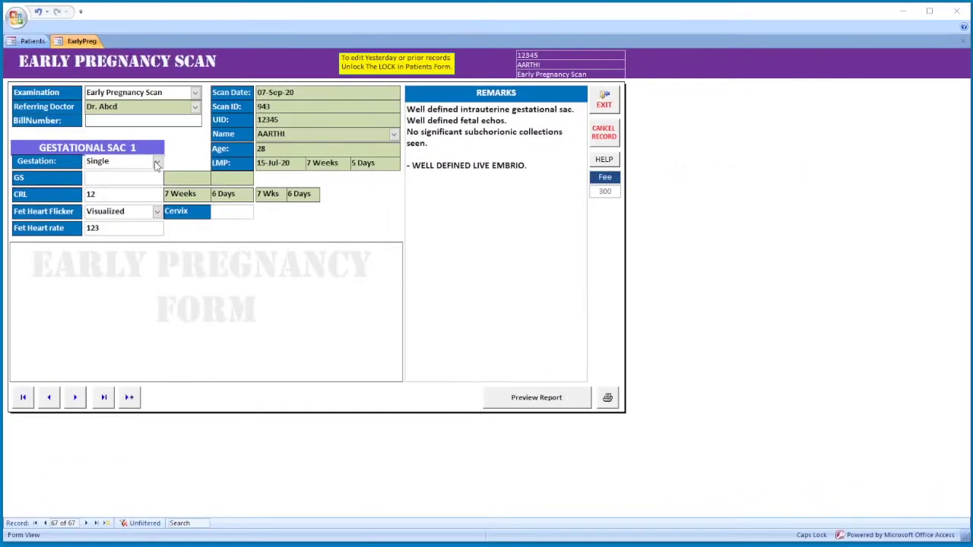
Switch the gestation to twins and enter gestational sac 2 CRL 23.
{"action": "left_click", "coordinate": [156, 164]}
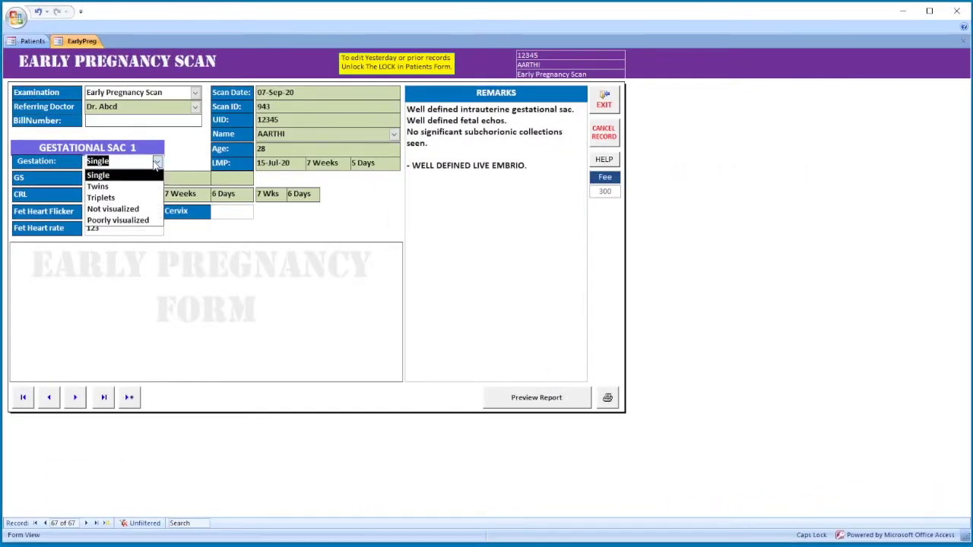
{"action": "left_click", "coordinate": [125, 189]}
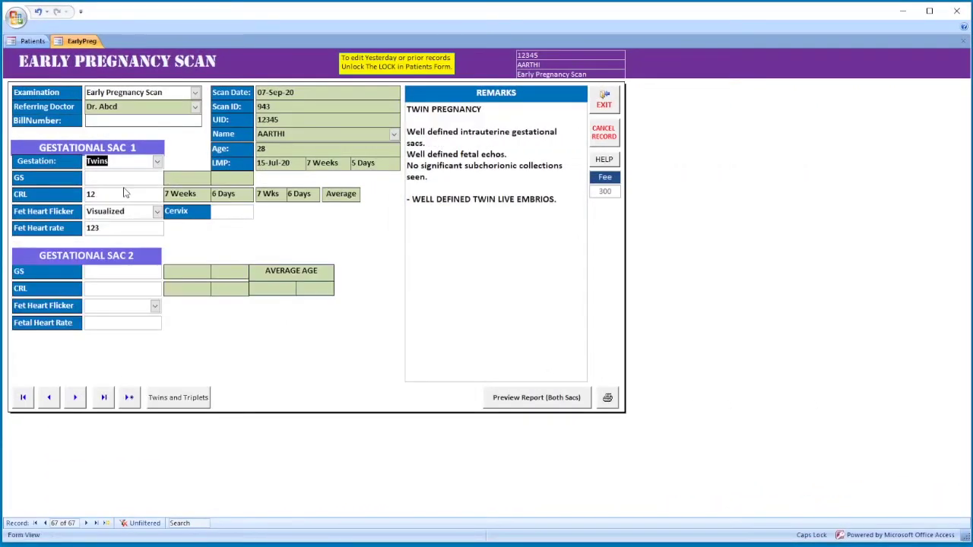
{"action": "left_click", "coordinate": [100, 289]}
Mark sac 2 heart flicker visualized at 134 bpm and preview the both-sacs report.
{"action": "left_click", "coordinate": [154, 306]}
{"action": "left_click", "coordinate": [142, 318]}
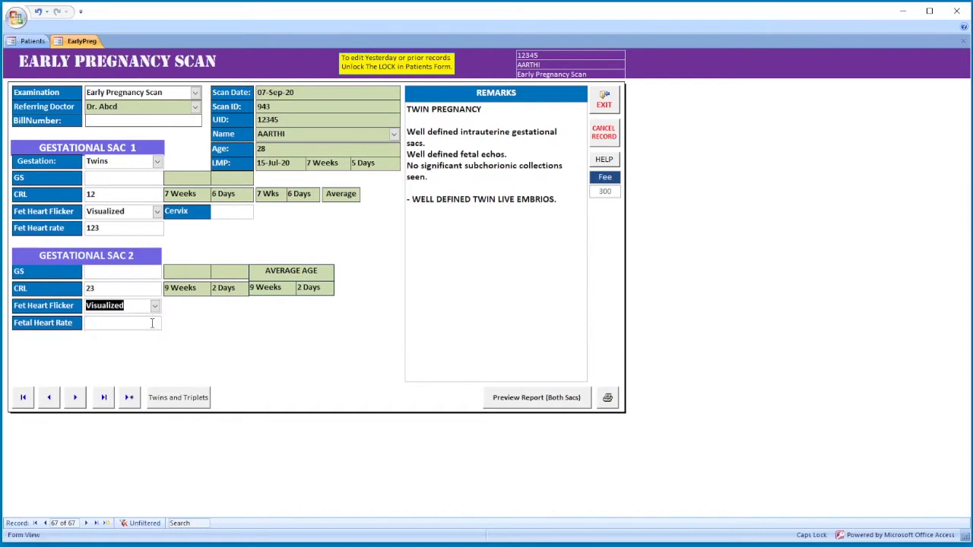
{"action": "left_click", "coordinate": [152, 323]}
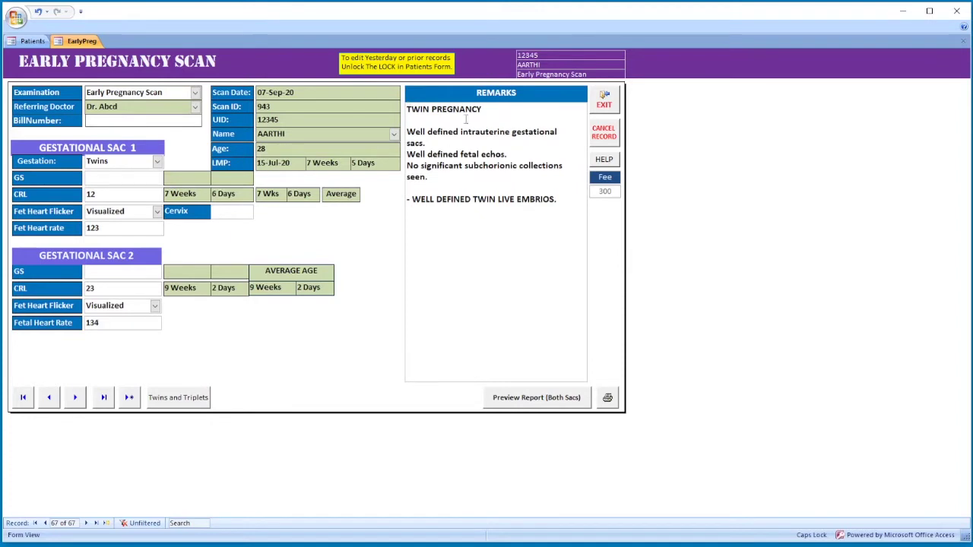
{"action": "left_click", "coordinate": [534, 397]}
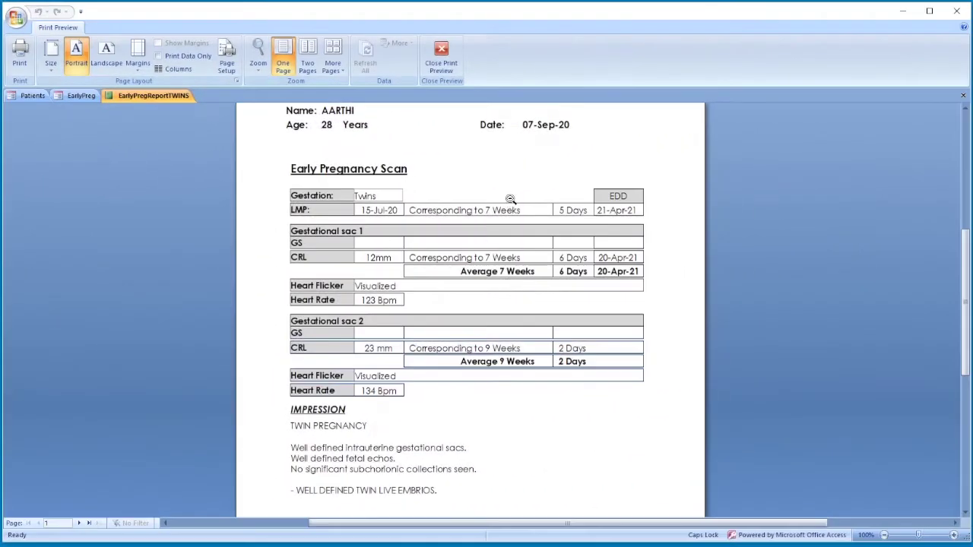
Zoom out and back in on the twins report preview to check both sacs.
{"action": "left_click", "coordinate": [507, 196]}
{"action": "left_click", "coordinate": [512, 218]}
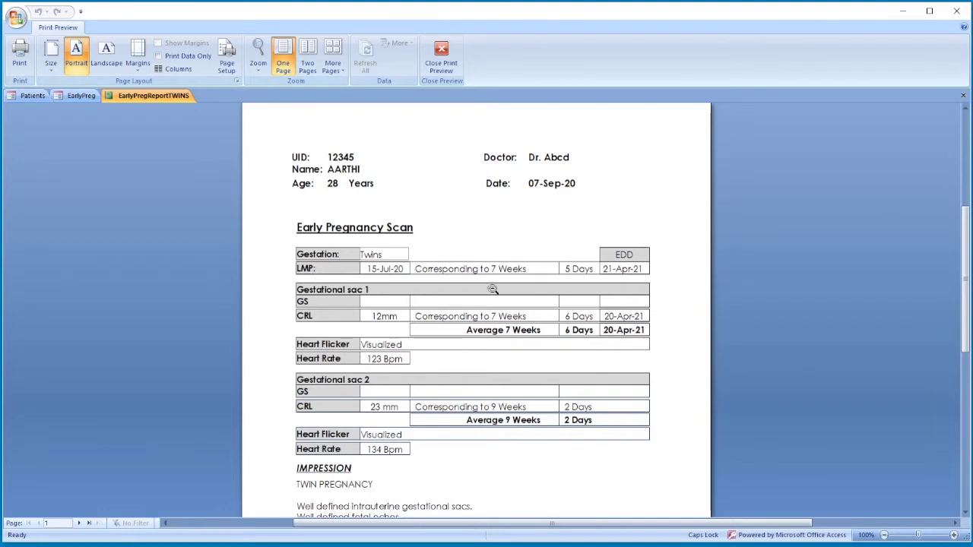
{"action": "left_click", "coordinate": [525, 433]}
{"action": "left_click", "coordinate": [509, 413]}
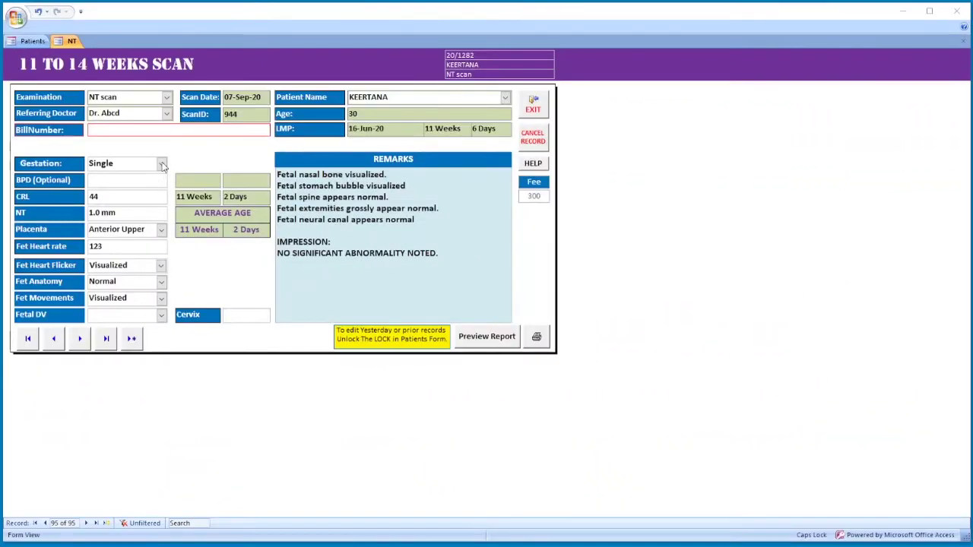
Keep the 11 to 14 Weeks scan as single gestation and preview the NT report.
{"action": "left_click", "coordinate": [162, 165]}
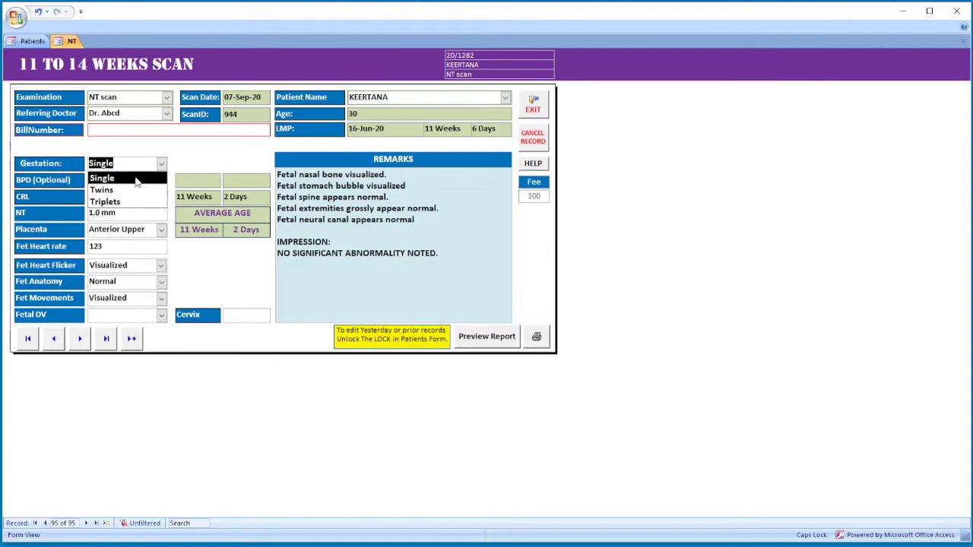
{"action": "left_click", "coordinate": [137, 179]}
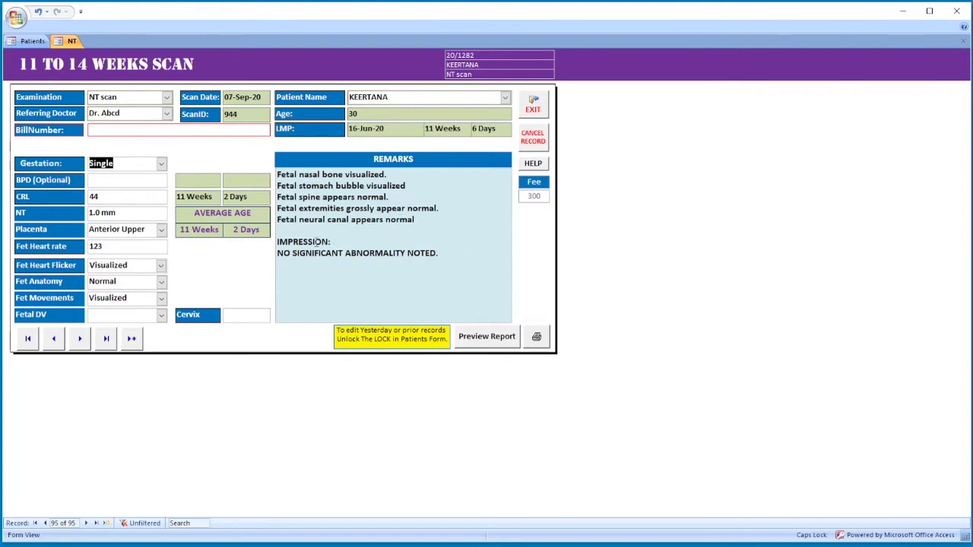
{"action": "left_click", "coordinate": [485, 339]}
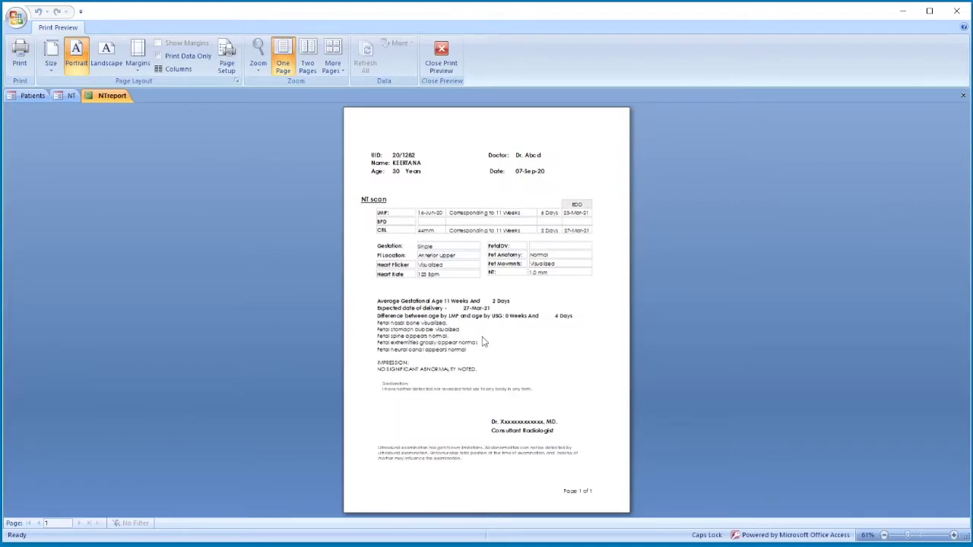
Zoom around the single NT report preview, checking the measurements table.
{"action": "left_click", "coordinate": [492, 216]}
{"action": "left_click", "coordinate": [448, 157]}
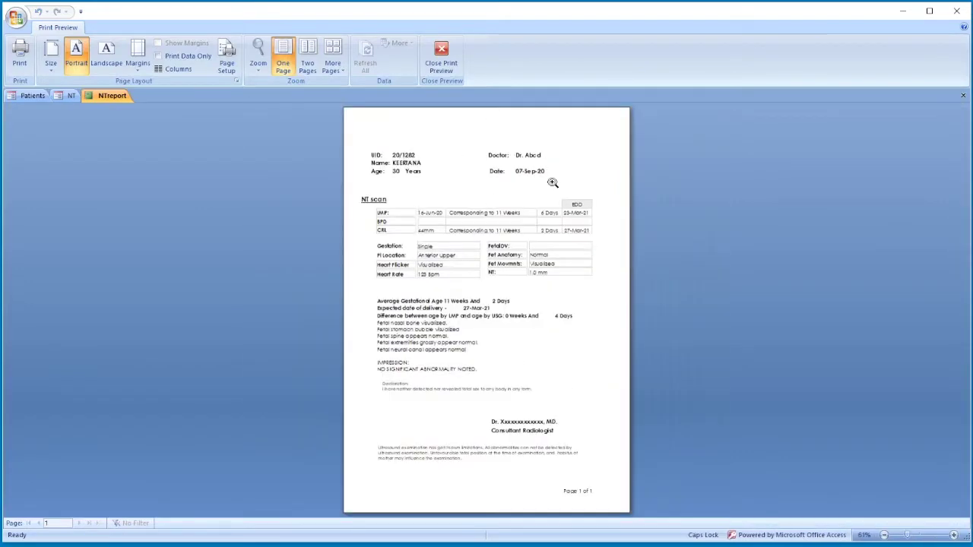
{"action": "left_click", "coordinate": [456, 196]}
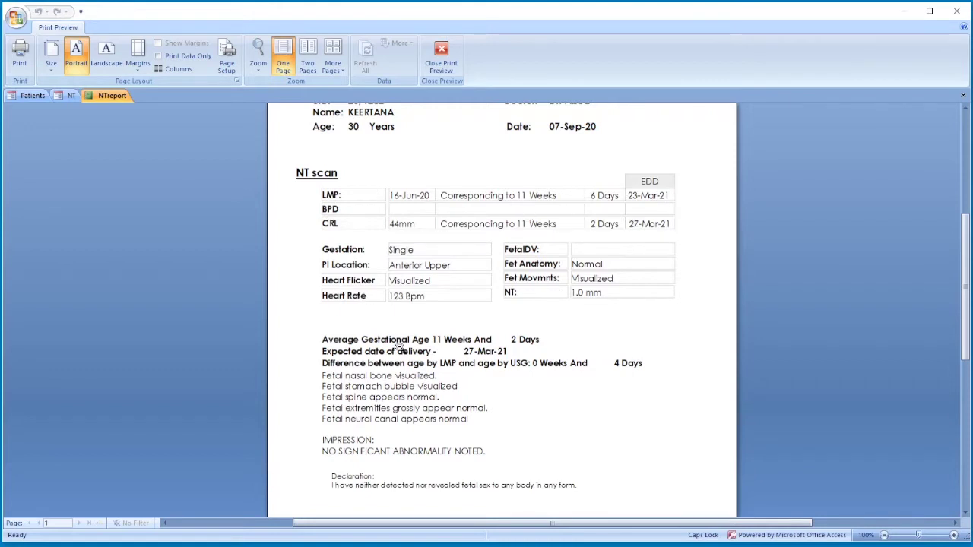
{"action": "left_click", "coordinate": [407, 370]}
{"action": "left_click", "coordinate": [418, 349]}
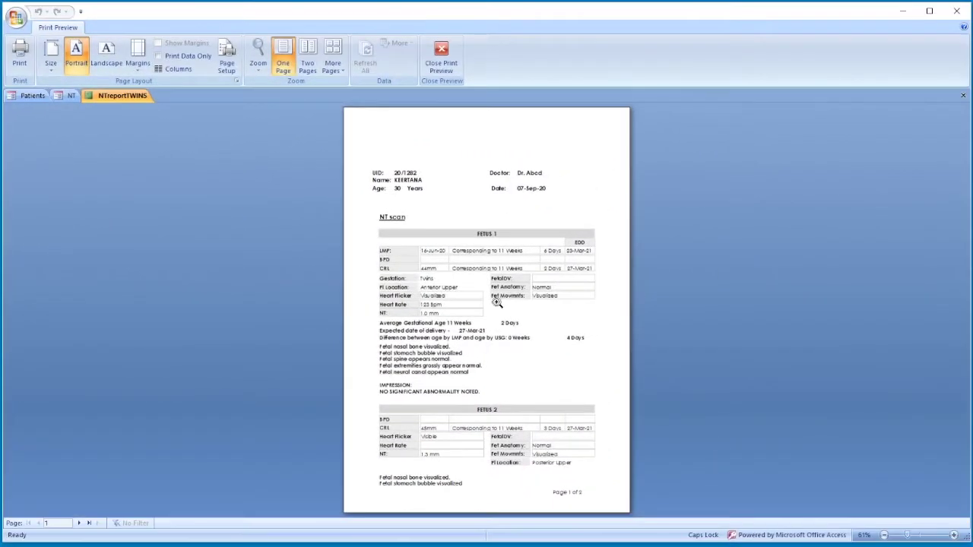
Review the twins NT report's LMP row, FETUS 2 section and page 2.
{"action": "left_click", "coordinate": [494, 253]}
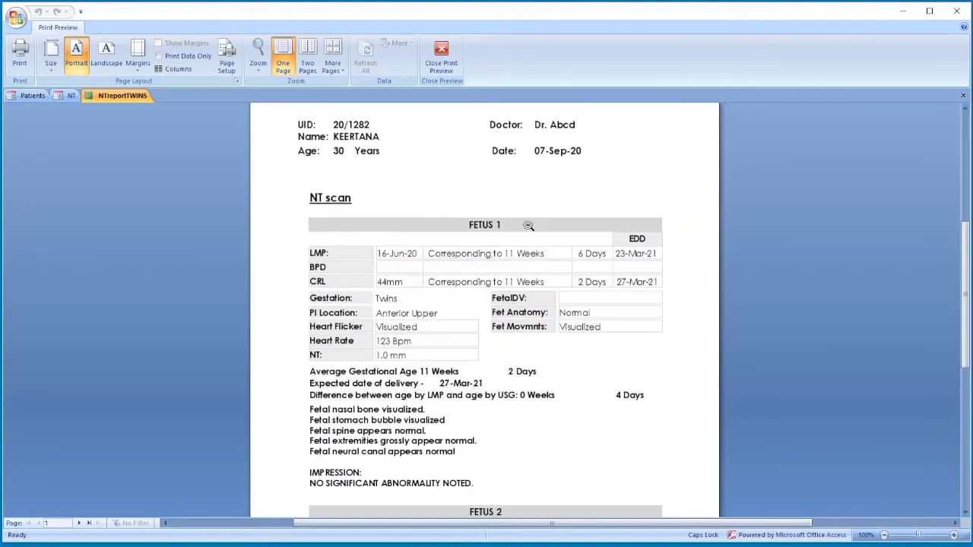
{"action": "left_click", "coordinate": [525, 359]}
{"action": "left_click", "coordinate": [507, 445]}
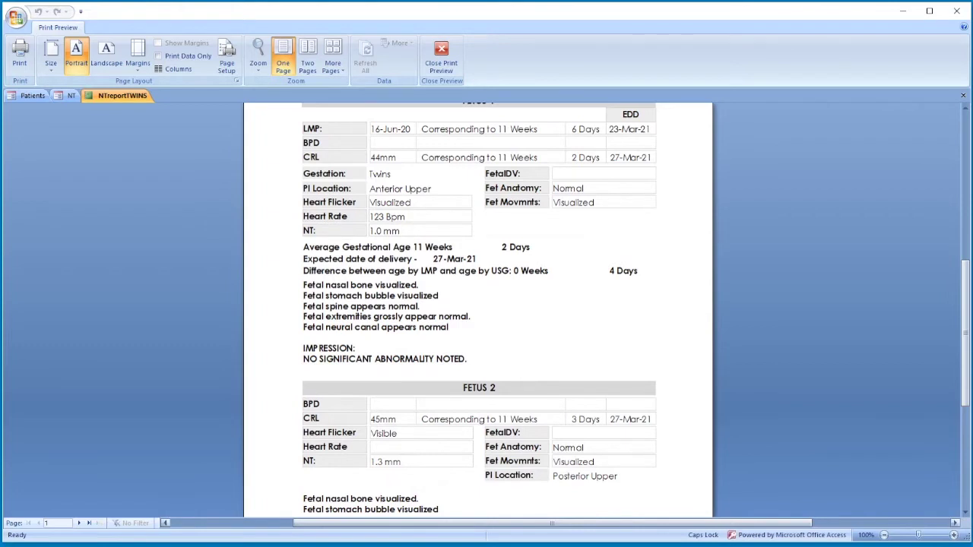
{"action": "left_click", "coordinate": [79, 523]}
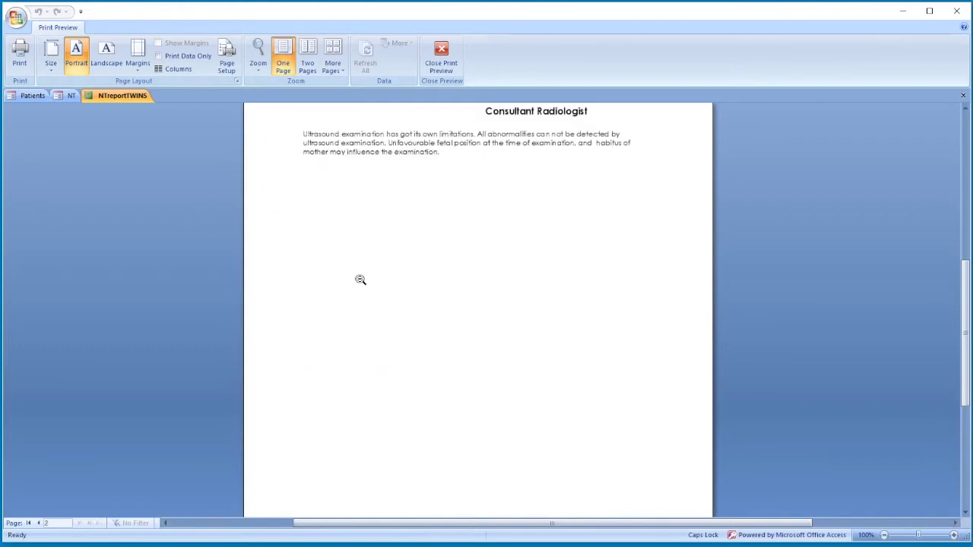
{"action": "left_click", "coordinate": [423, 228]}
{"action": "left_click", "coordinate": [479, 175]}
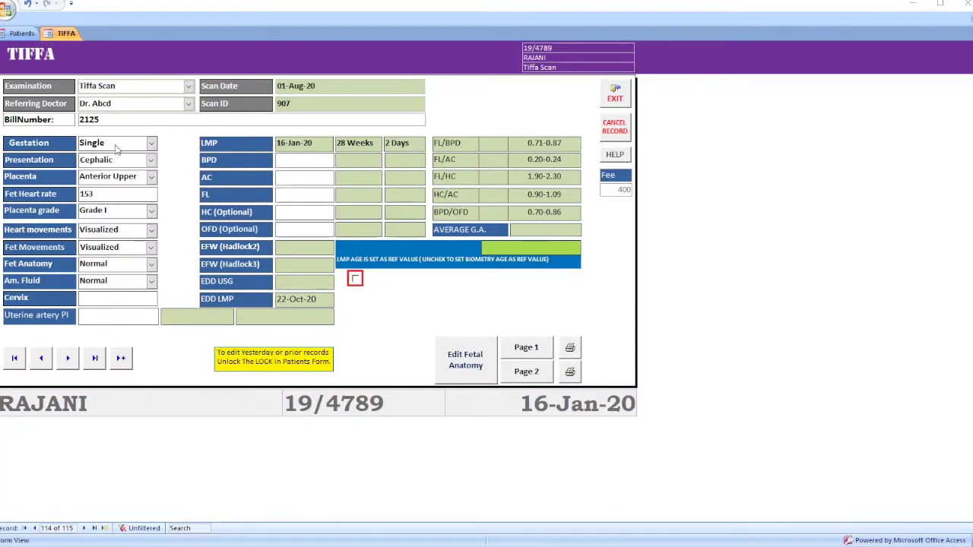
Keep single gestation and enter BPD 69, AC 229 and FL 52 mm.
{"action": "left_click", "coordinate": [151, 145]}
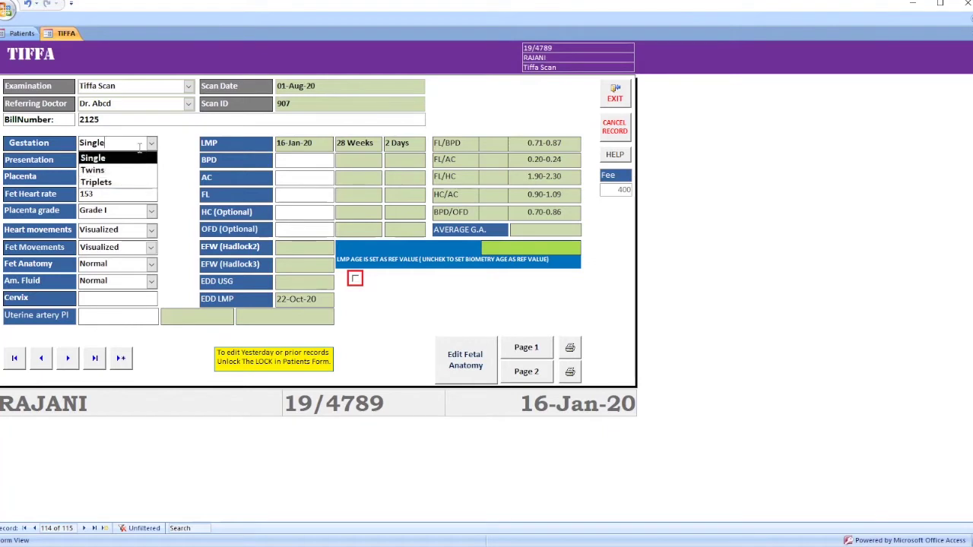
{"action": "left_click", "coordinate": [110, 161]}
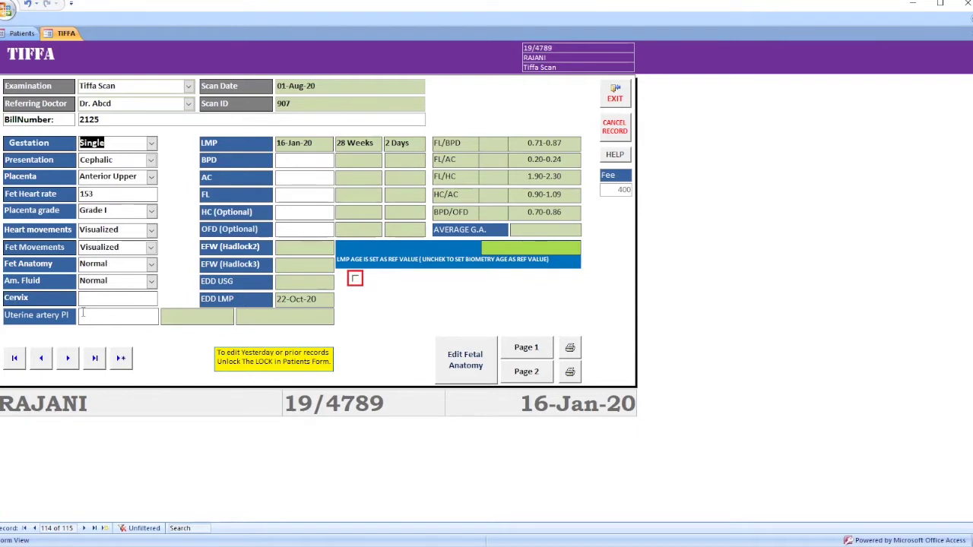
{"action": "left_click", "coordinate": [286, 161]}
{"action": "left_click", "coordinate": [297, 177]}
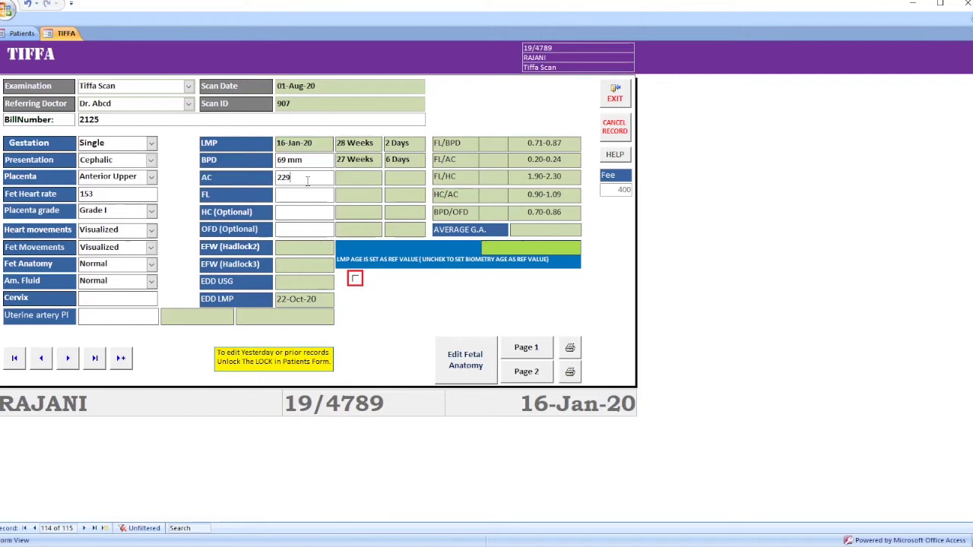
{"action": "left_click", "coordinate": [311, 199]}
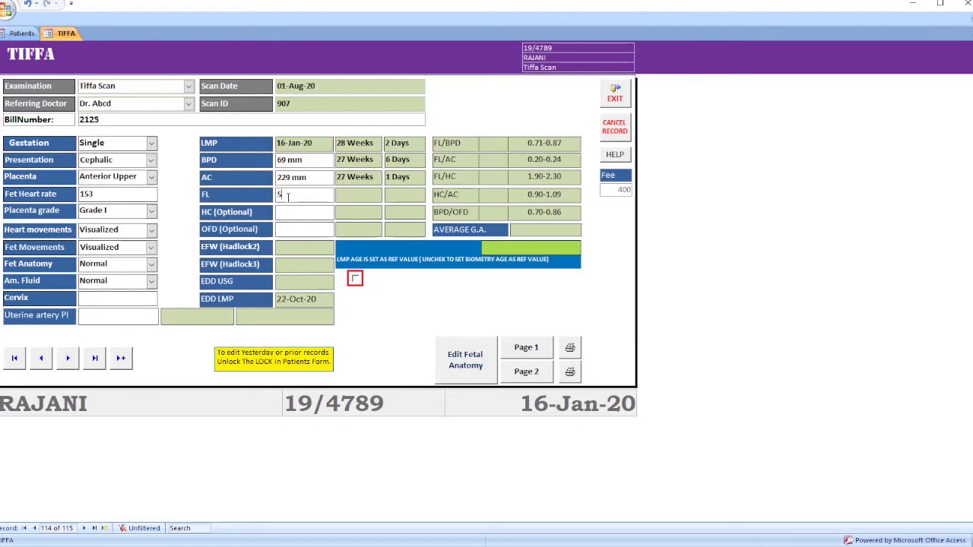
{"action": "left_click", "coordinate": [307, 210]}
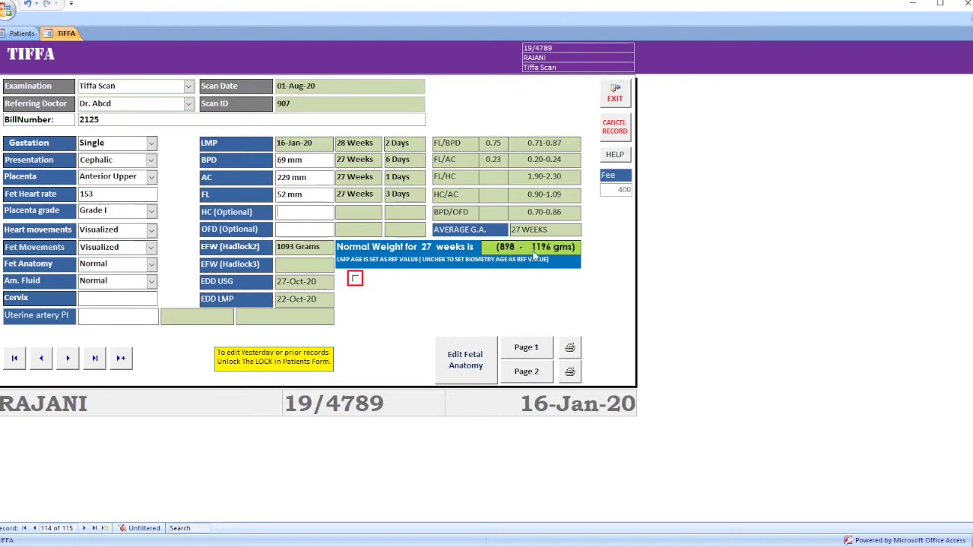
Check the fetal anatomy notes read normal study, then preview TIFFA report page 1.
{"action": "left_click", "coordinate": [469, 367]}
{"action": "left_click", "coordinate": [555, 195]}
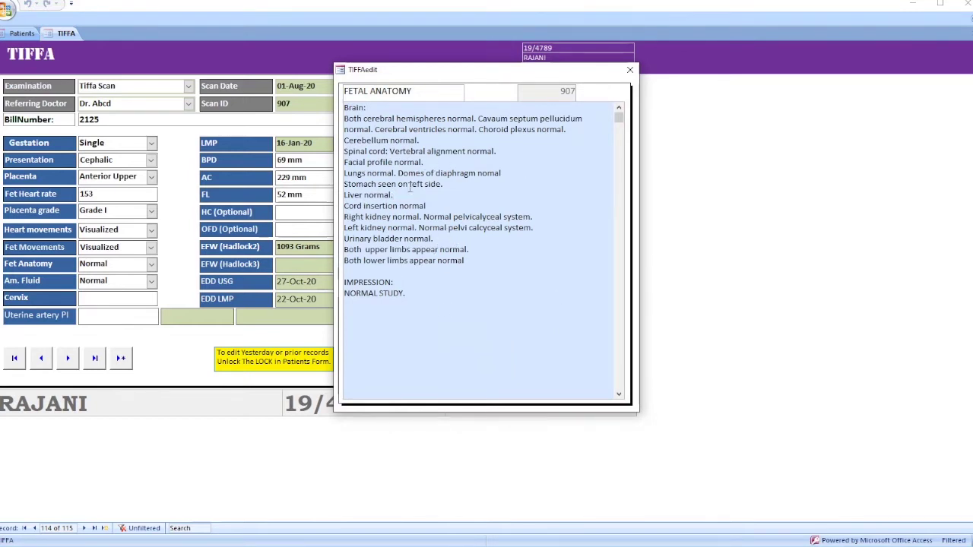
{"action": "left_click", "coordinate": [630, 69]}
{"action": "left_click", "coordinate": [526, 348]}
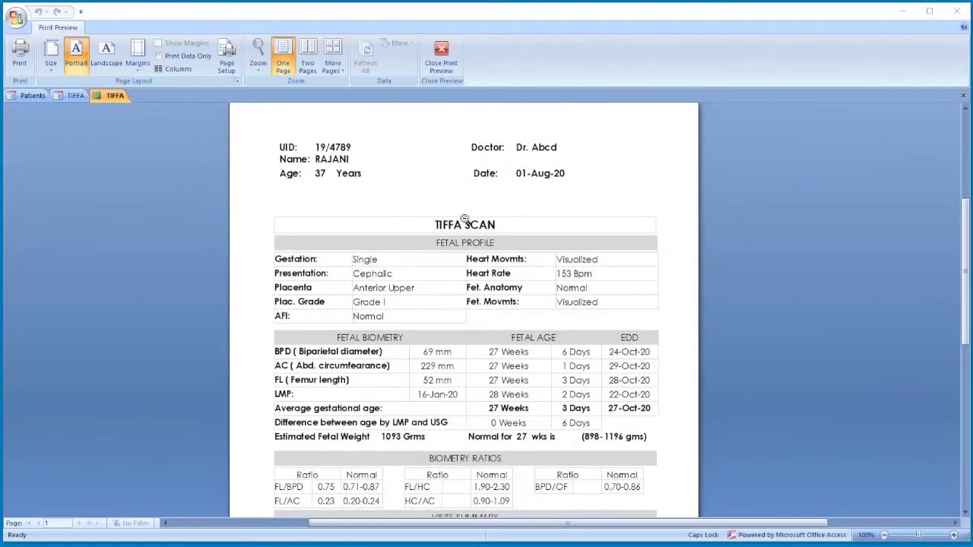
{"action": "left_click", "coordinate": [487, 214]}
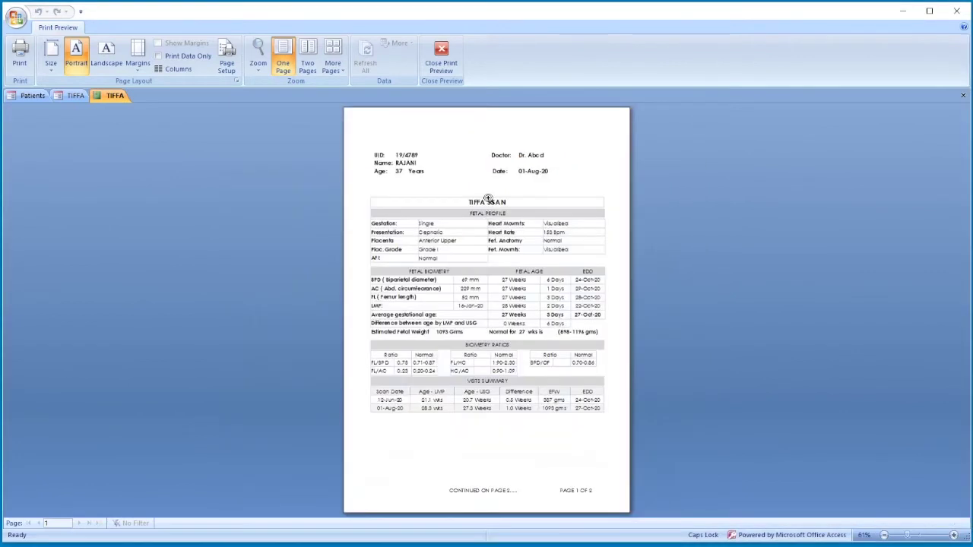
{"action": "left_click", "coordinate": [487, 199]}
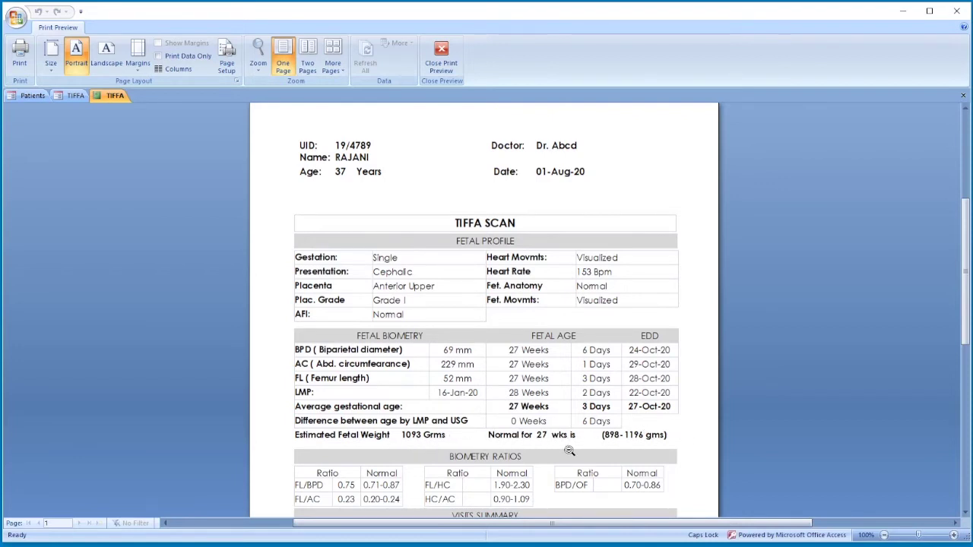
{"action": "left_click", "coordinate": [638, 443]}
{"action": "left_click", "coordinate": [571, 400]}
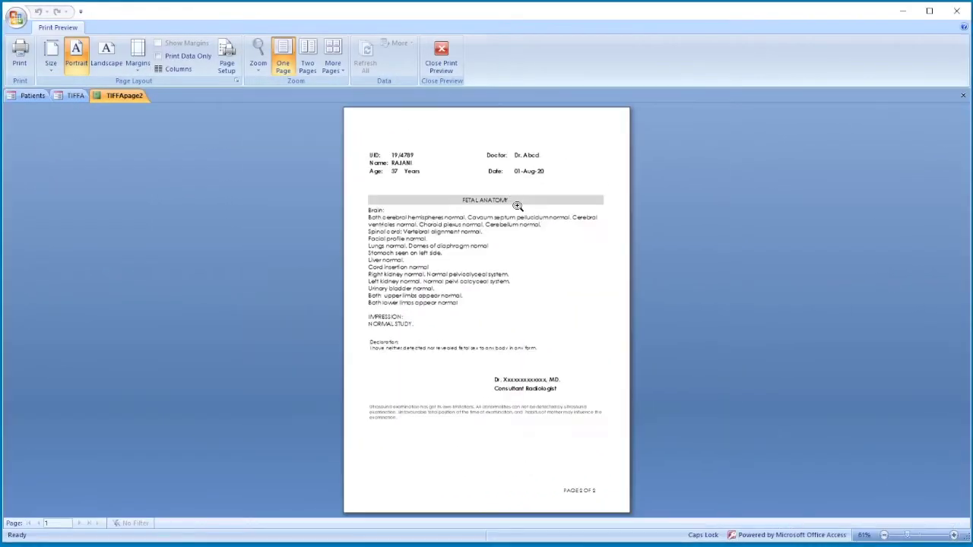
Zoom in and out across the TIFFA fetal anatomy page preview.
{"action": "left_click", "coordinate": [518, 206]}
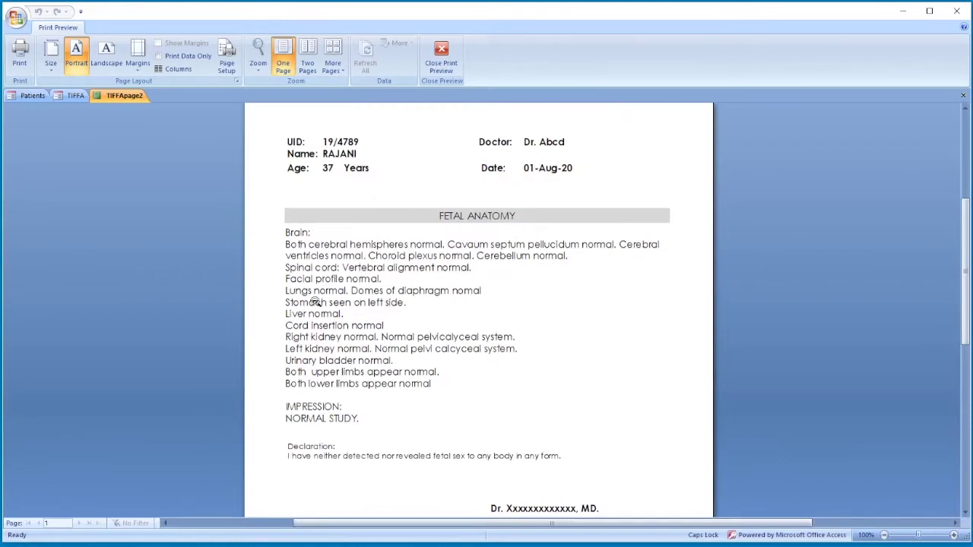
{"action": "left_click", "coordinate": [504, 385]}
{"action": "left_click", "coordinate": [506, 397]}
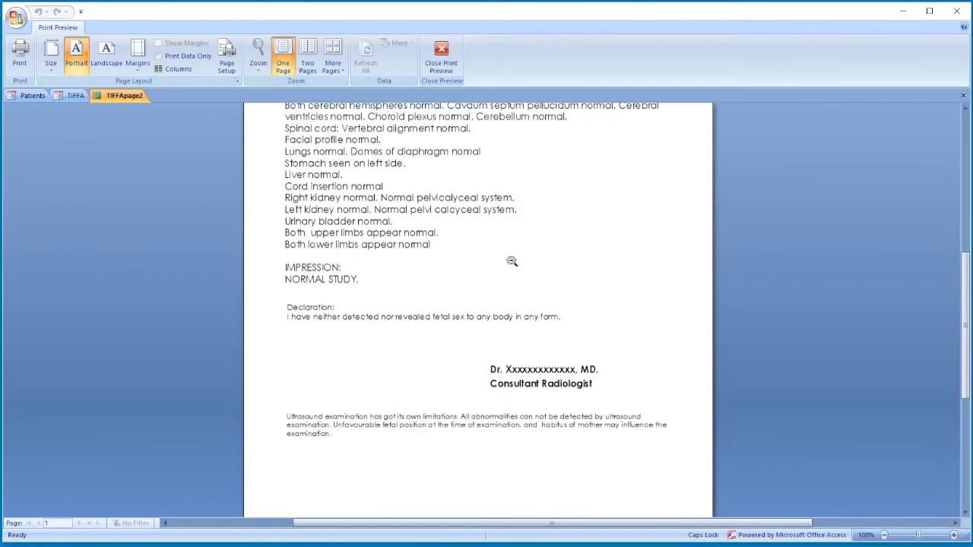
{"action": "left_click", "coordinate": [462, 236]}
{"action": "left_click", "coordinate": [474, 217]}
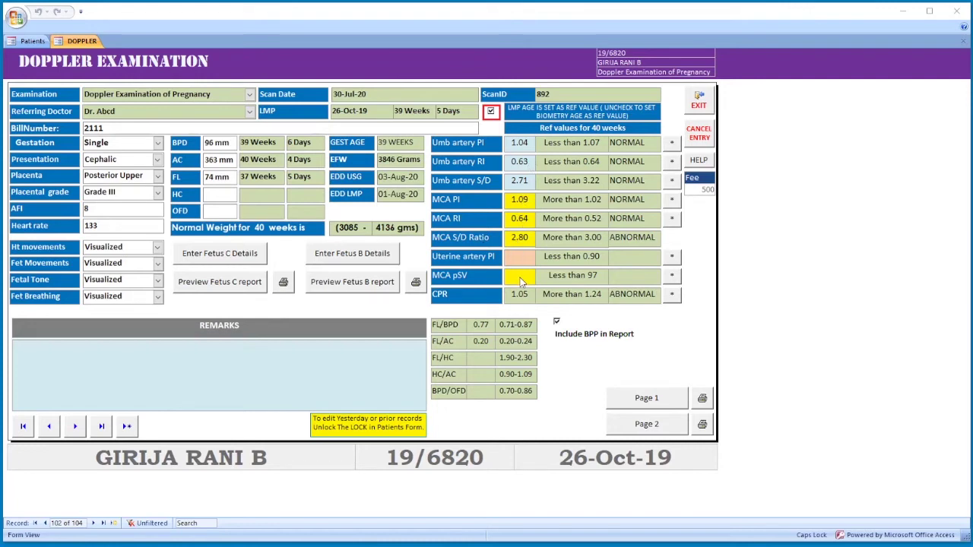
Preview page 1 of the Doppler Examination of Pregnancy report and zoom in on its heading.
{"action": "left_click", "coordinate": [647, 399]}
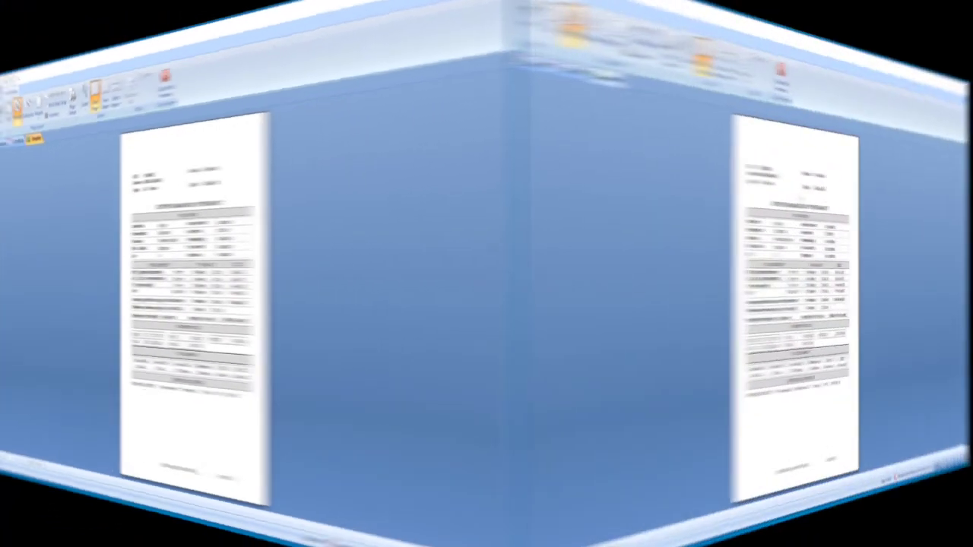
{"action": "left_click", "coordinate": [498, 201]}
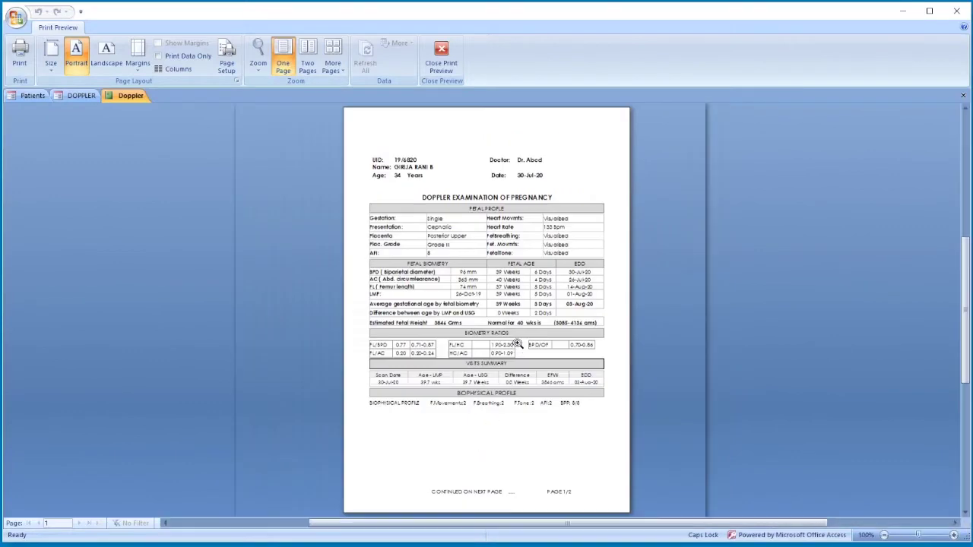
Zoom the DopplerPage2 preview between whole page and 100% to read the parameters table and remarks.
{"action": "left_click", "coordinate": [517, 344]}
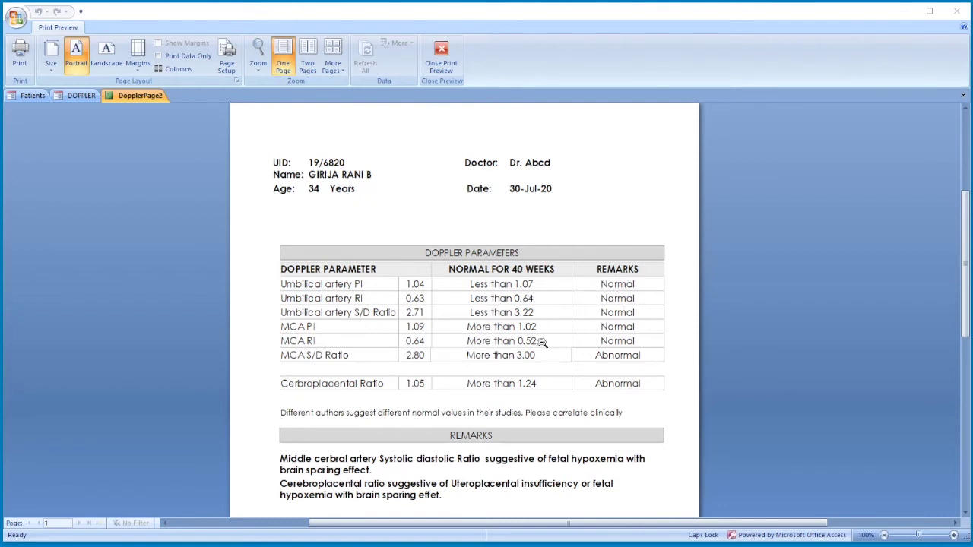
{"action": "left_click", "coordinate": [504, 380]}
{"action": "left_click", "coordinate": [502, 374]}
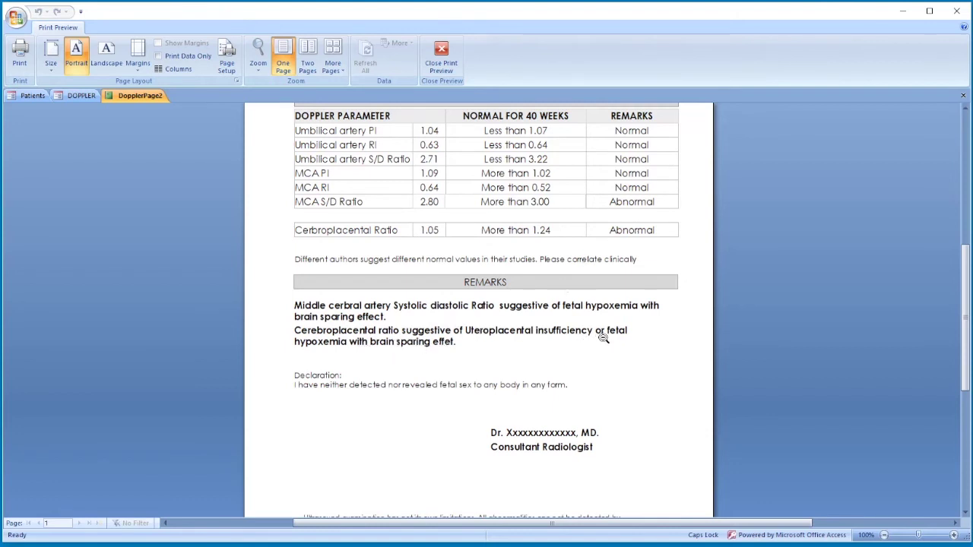
{"action": "left_click", "coordinate": [489, 465]}
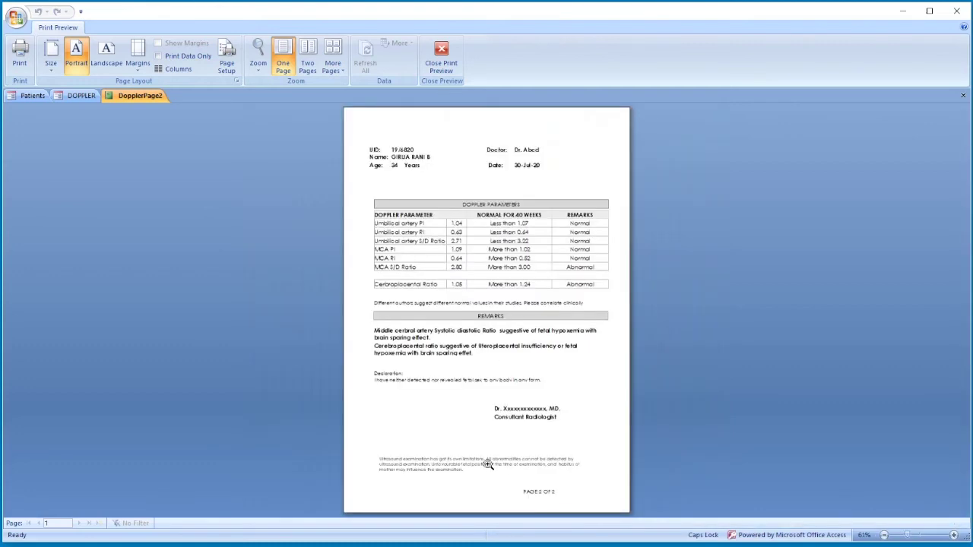
{"action": "left_click", "coordinate": [522, 320]}
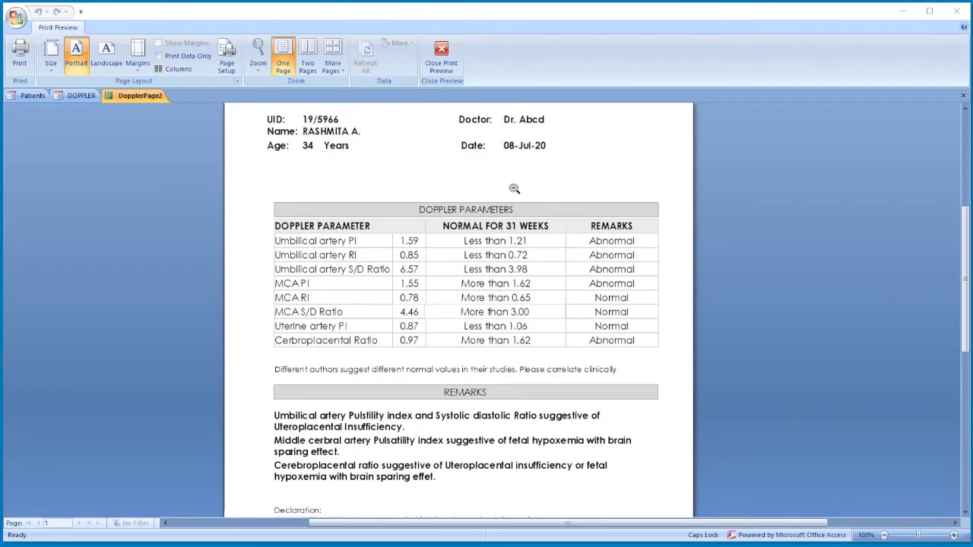
Zoom the DopplerPage2 preview out to the whole page and back in over the parameters table.
{"action": "left_click", "coordinate": [497, 179]}
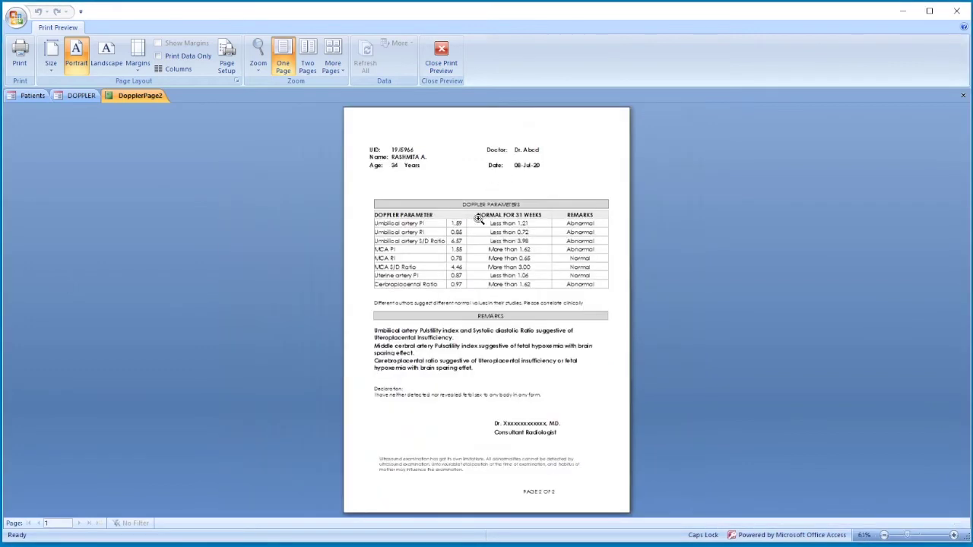
{"action": "left_click", "coordinate": [475, 265]}
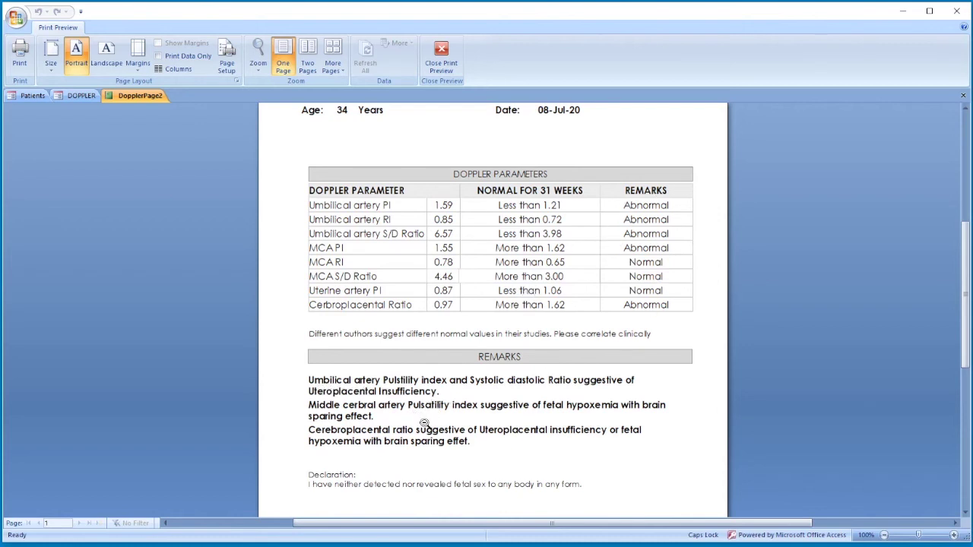
{"action": "left_click", "coordinate": [536, 465]}
{"action": "left_click", "coordinate": [536, 452]}
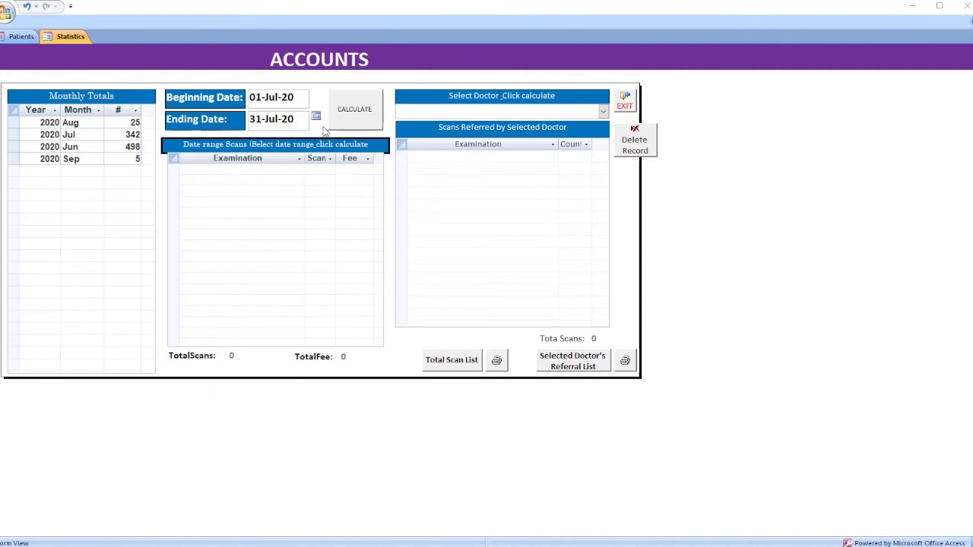
Calculate July 2020 totals, then the first listed doctor's 303 referrals, and preview the referral list.
{"action": "left_click", "coordinate": [355, 118]}
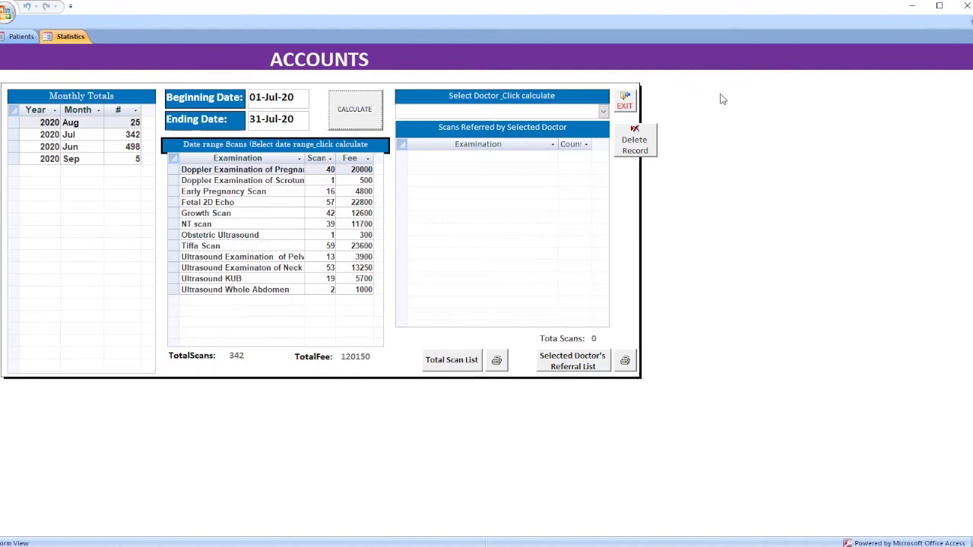
{"action": "left_click", "coordinate": [602, 112]}
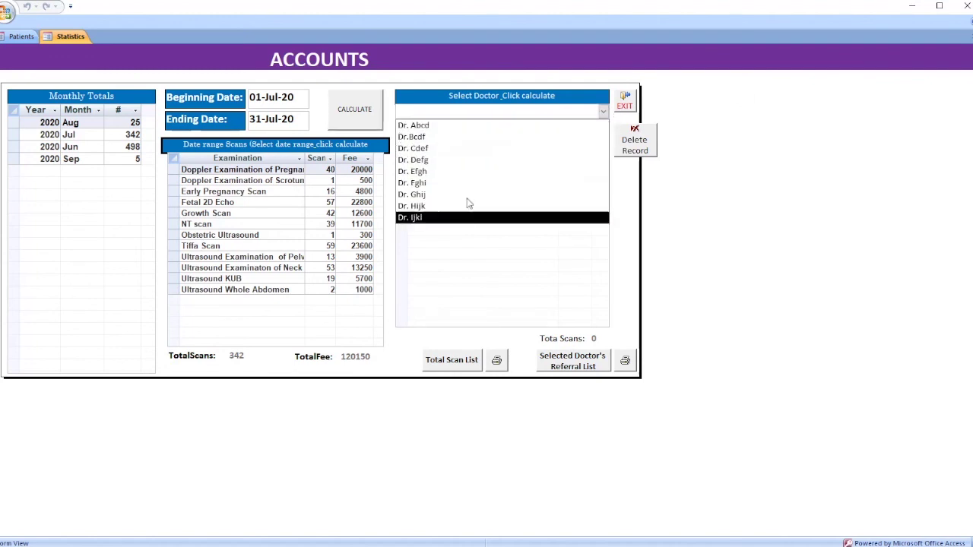
{"action": "left_click", "coordinate": [454, 127]}
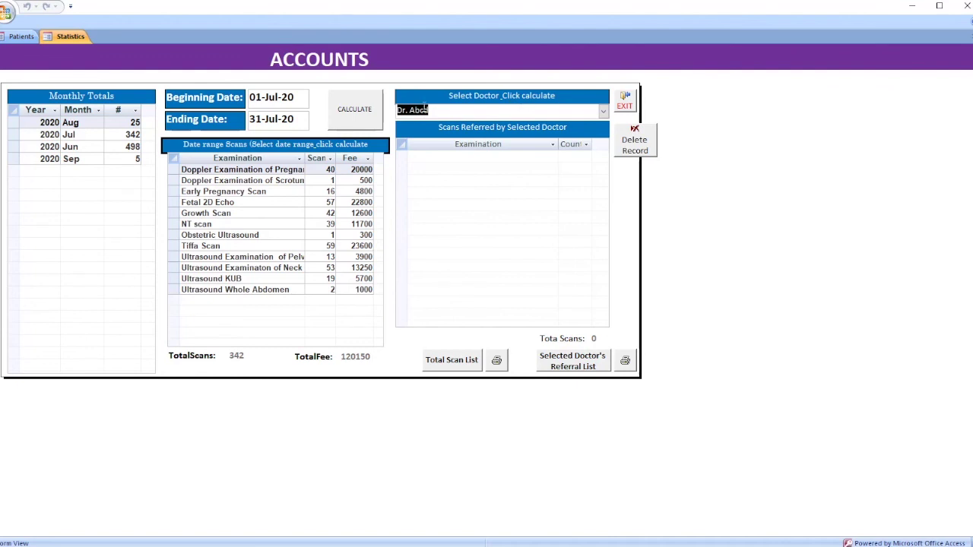
{"action": "left_click", "coordinate": [365, 114]}
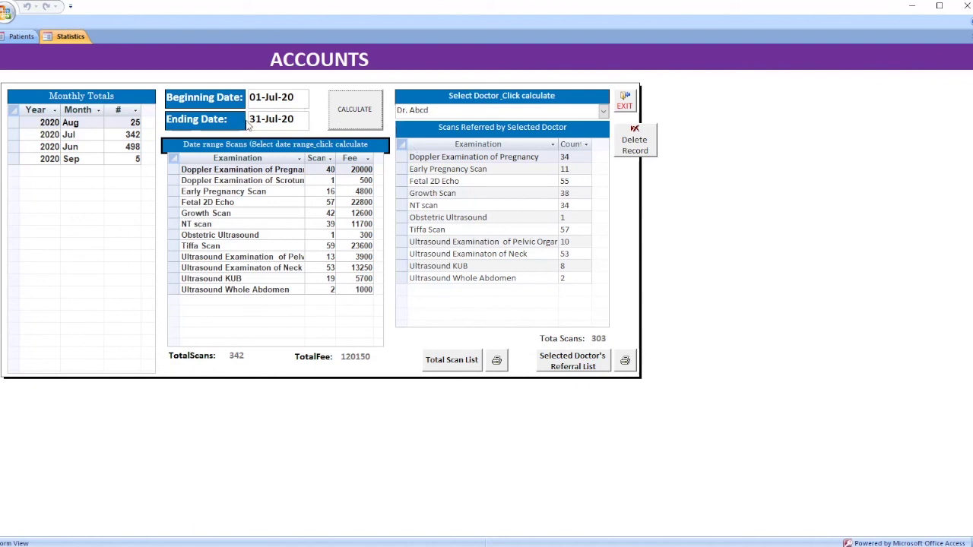
{"action": "left_click", "coordinate": [587, 365]}
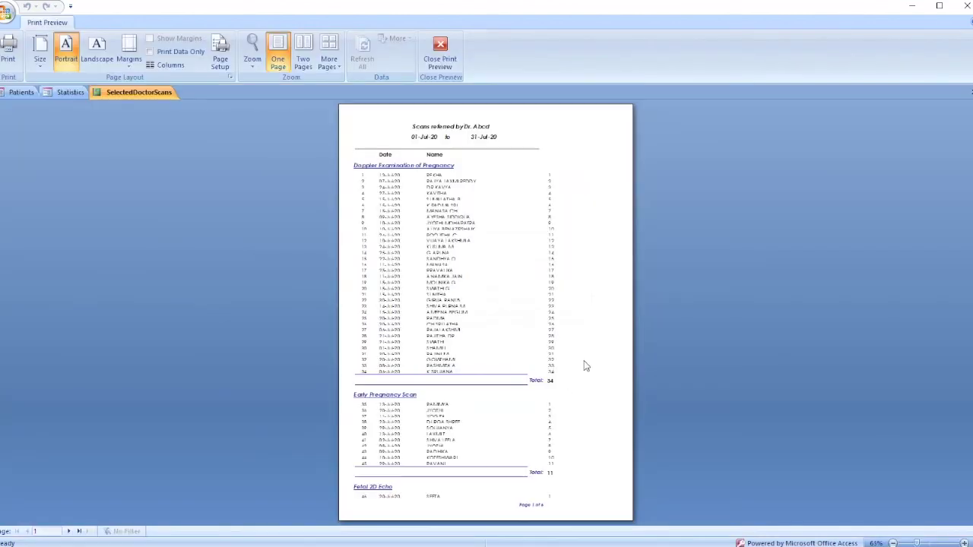
Zoom and scroll through the selected doctor's referral report preview.
{"action": "left_click", "coordinate": [466, 194]}
{"action": "left_click", "coordinate": [469, 151]}
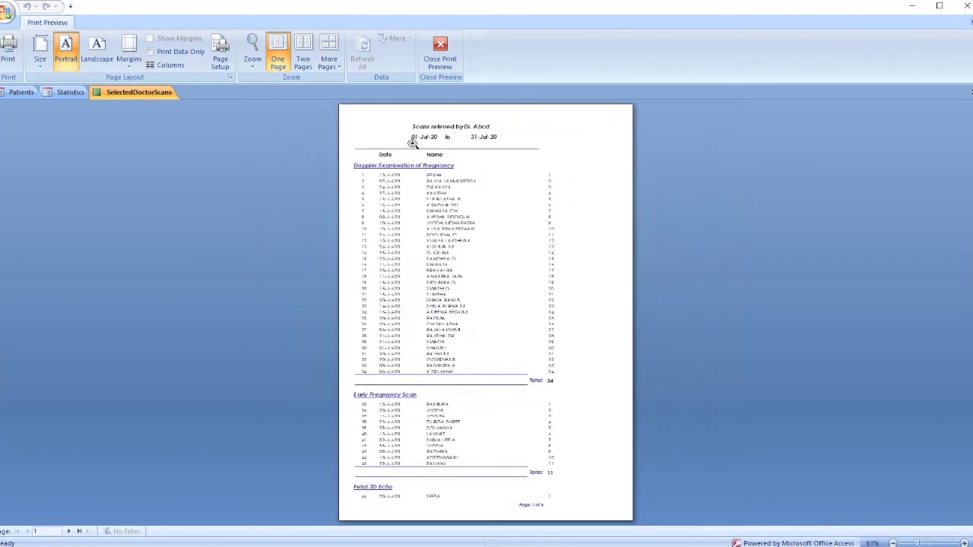
{"action": "left_click", "coordinate": [414, 144]}
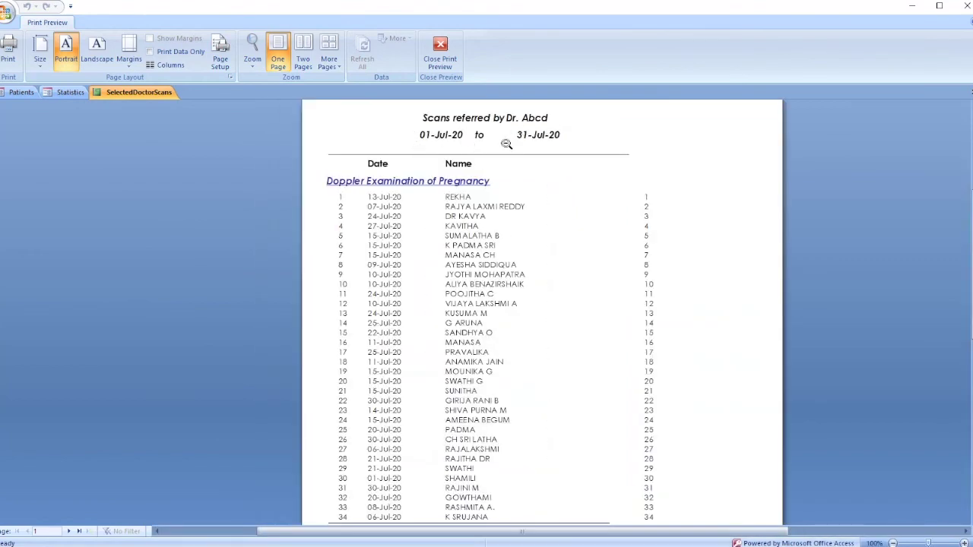
{"action": "scroll", "coordinate": [539, 203], "scroll_direction": "down", "scroll_amount": 1}
{"action": "scroll", "coordinate": [539, 204], "scroll_direction": "down", "scroll_amount": 5}
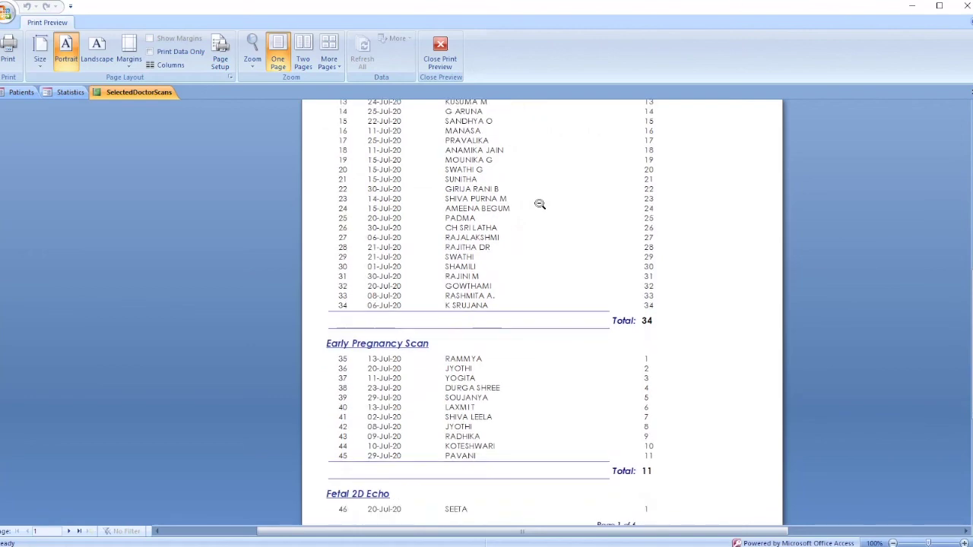
{"action": "scroll", "coordinate": [540, 203], "scroll_direction": "up", "scroll_amount": 3}
{"action": "scroll", "coordinate": [540, 203], "scroll_direction": "up", "scroll_amount": 2}
Close the referral preview and show the July total scans report at full size.
{"action": "left_click", "coordinate": [440, 53]}
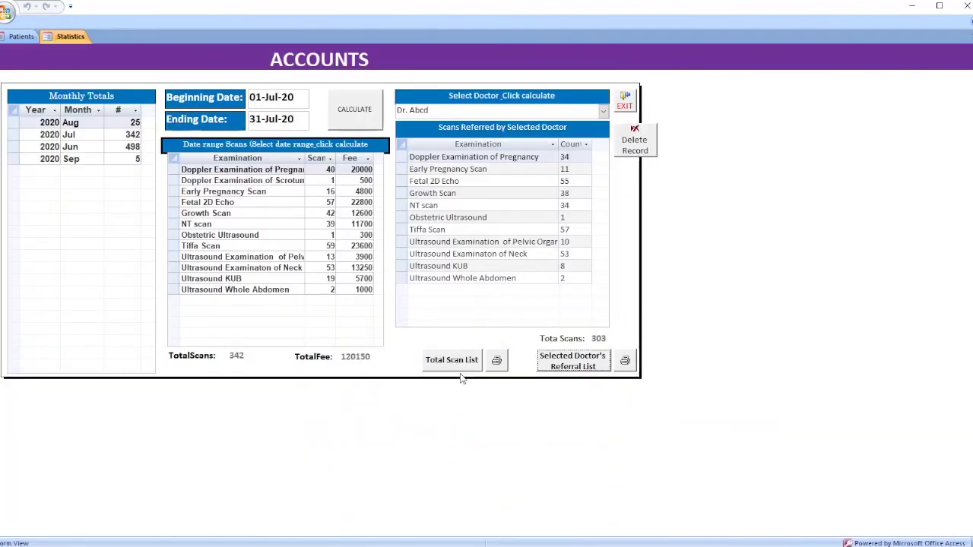
{"action": "left_click", "coordinate": [452, 360]}
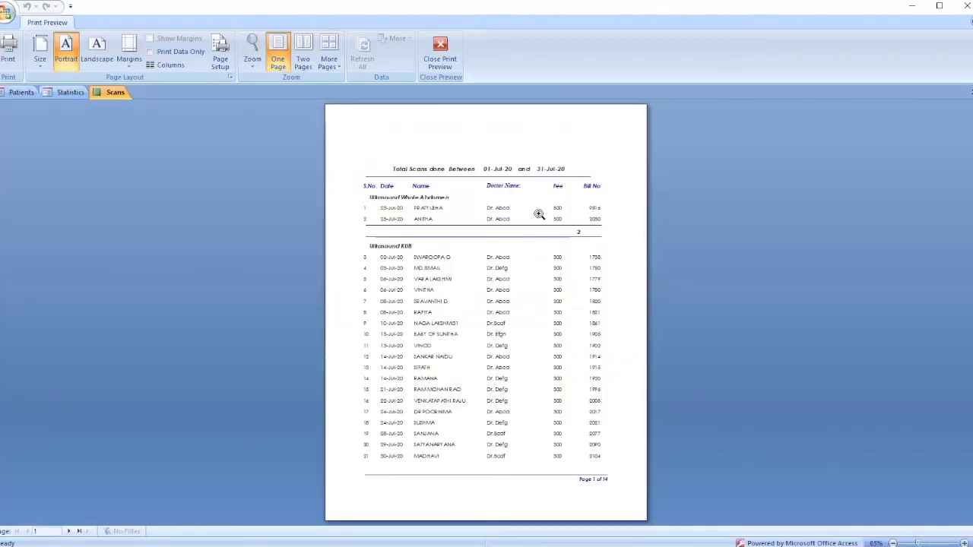
{"action": "left_click", "coordinate": [538, 214]}
{"action": "scroll", "coordinate": [550, 238], "scroll_direction": "down", "scroll_amount": 5}
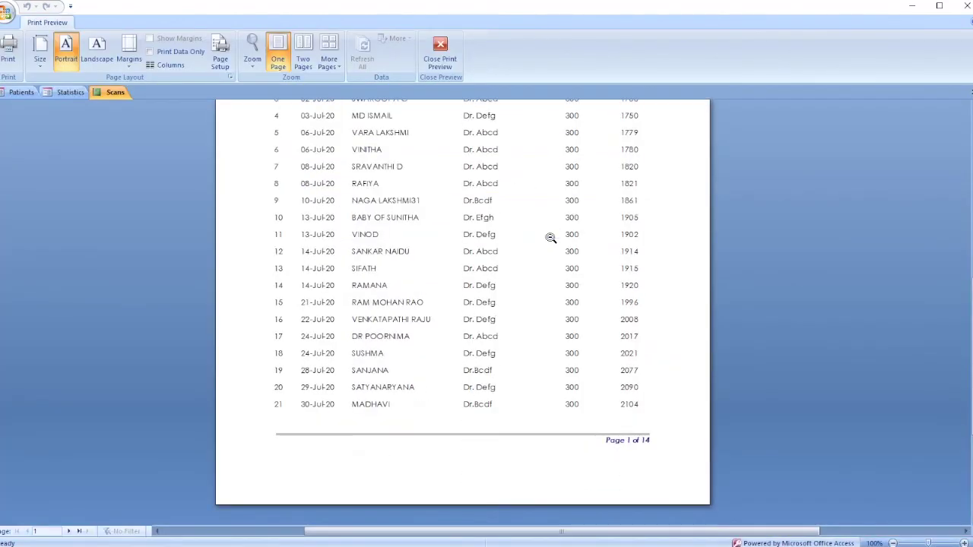